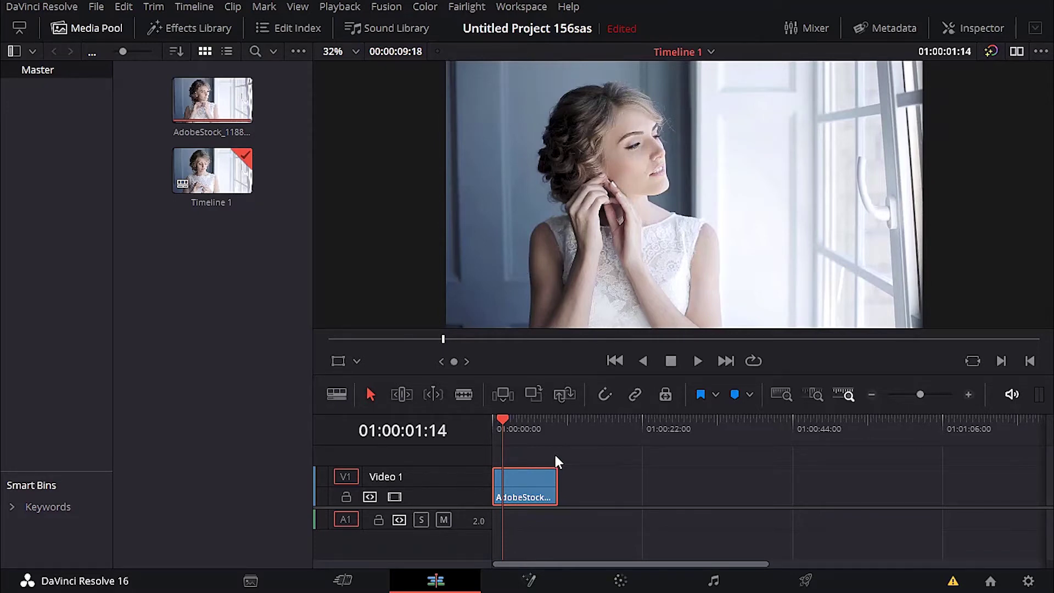
Switch to the Color page and show the clip's RGB Parade scope in place of Keyframes.
left_click(619, 580)
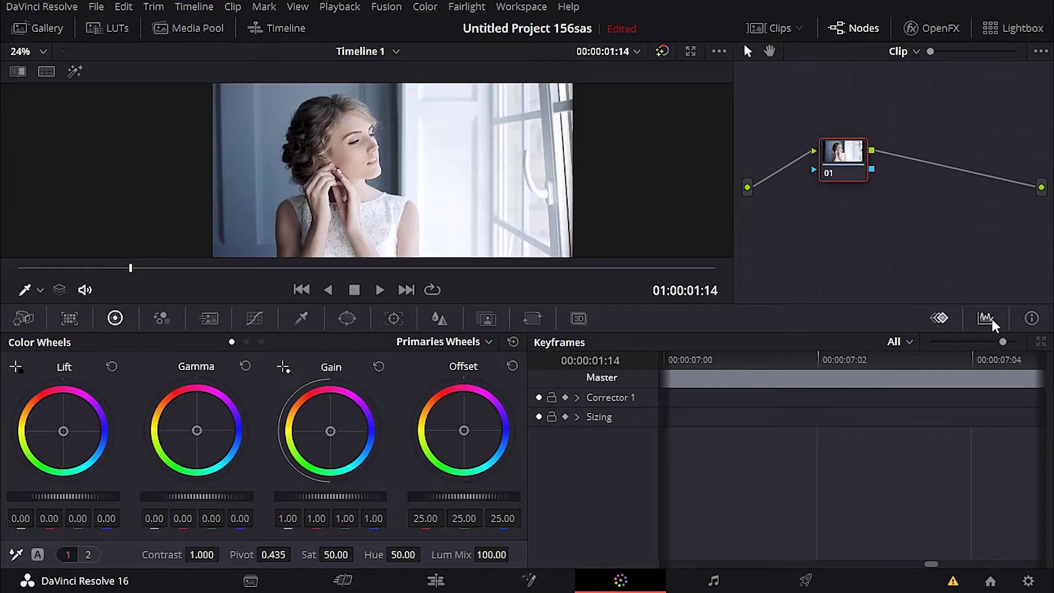
left_click(986, 319)
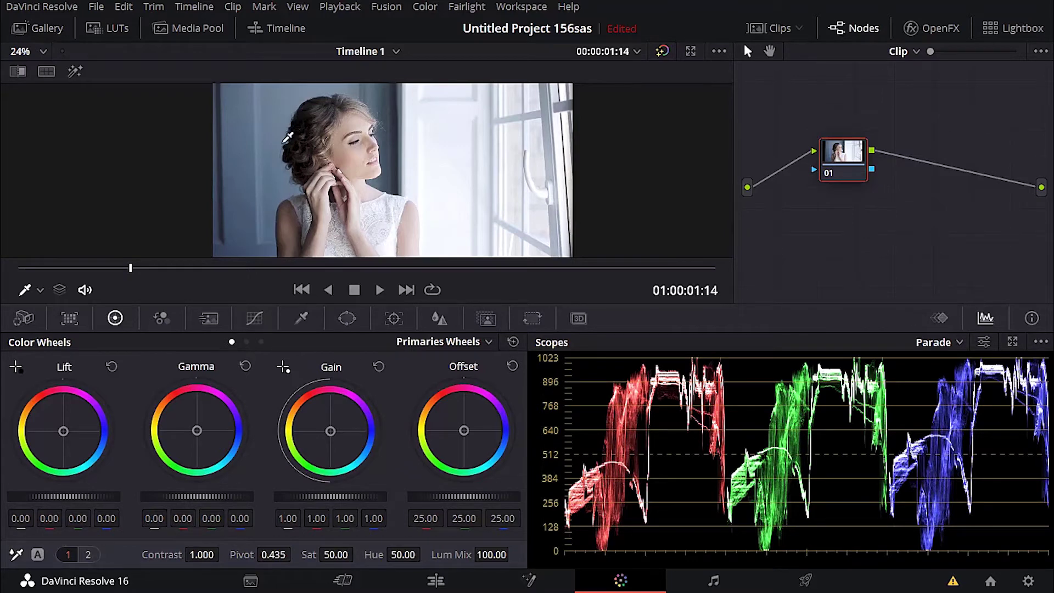
scroll(366, 160, "up", 2)
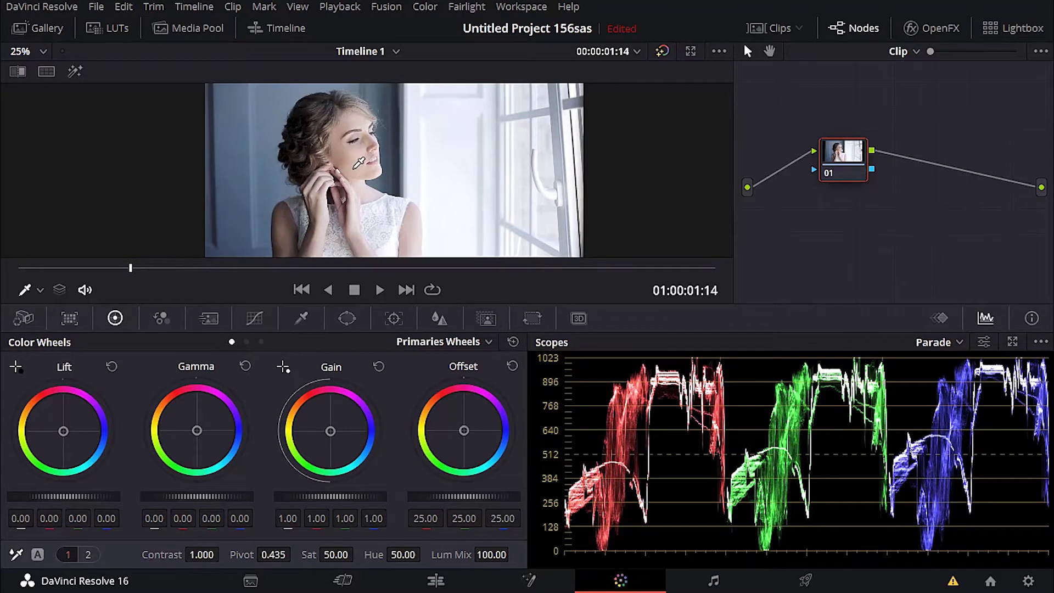
scroll(362, 162, "up", 1)
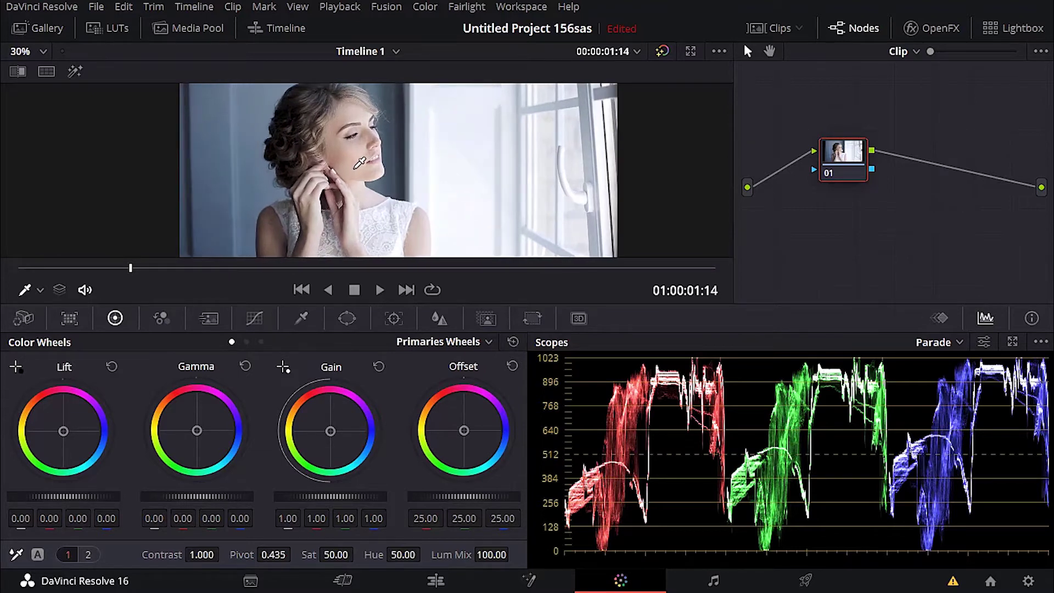
scroll(360, 162, "down", 2)
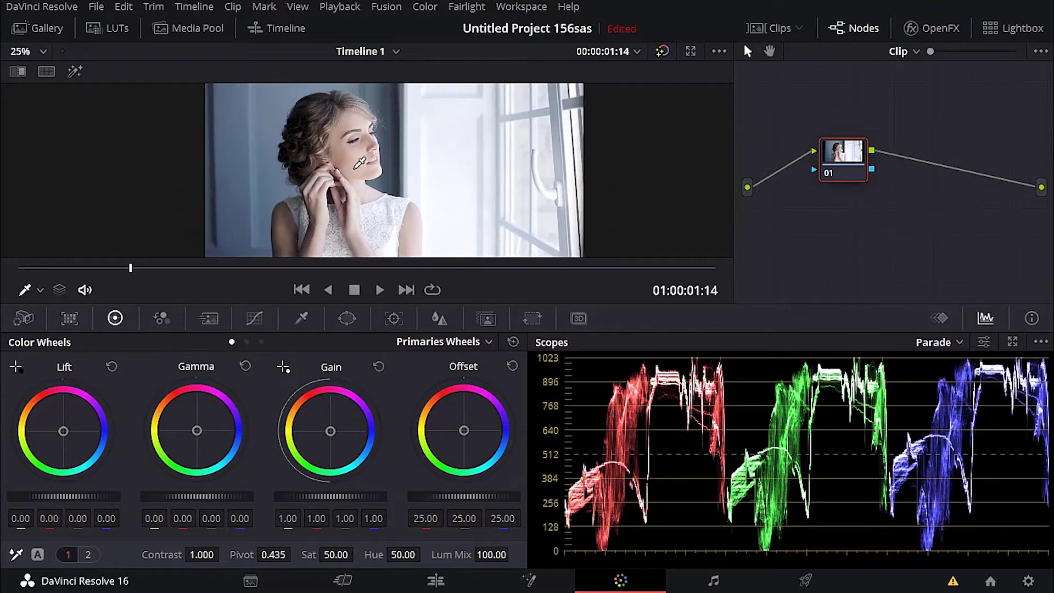
scroll(360, 162, "down", 3)
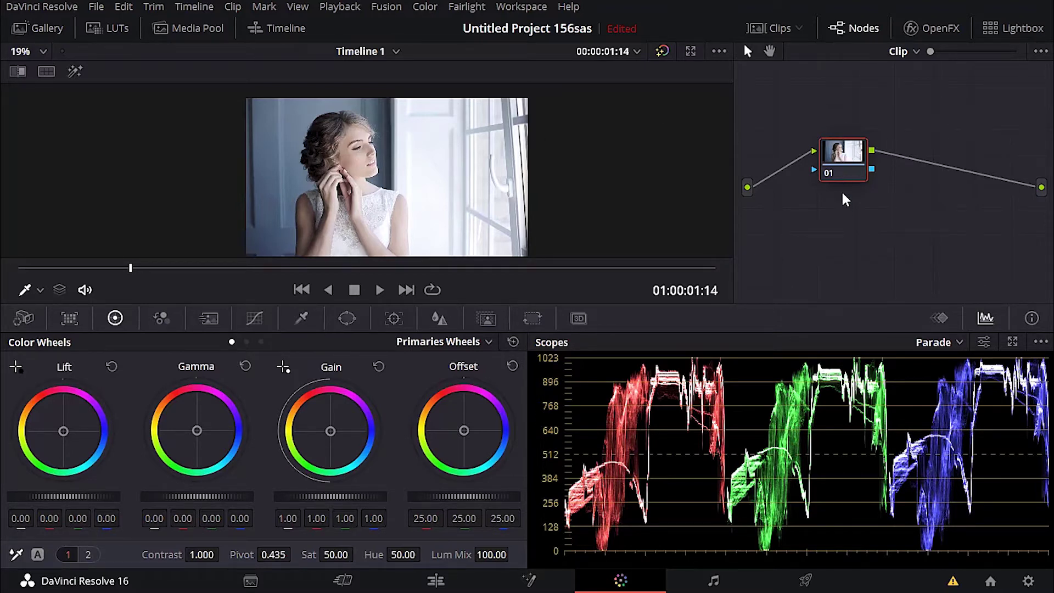
Show the HSL Qualifier palette and add serial node 02 after node 01.
left_click(303, 317)
scroll(366, 175, "up", 4)
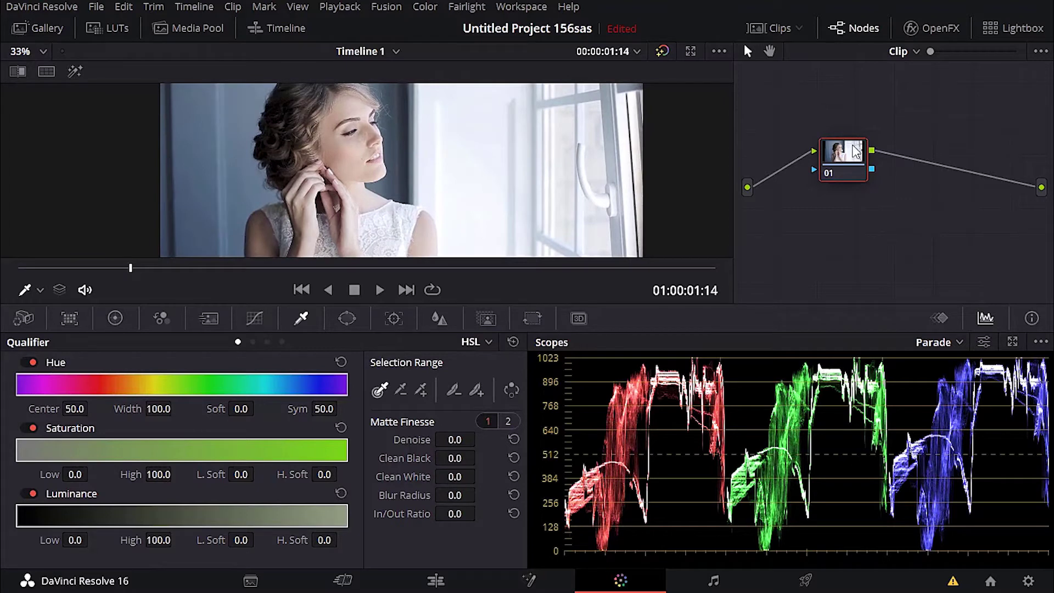
key("alt+s")
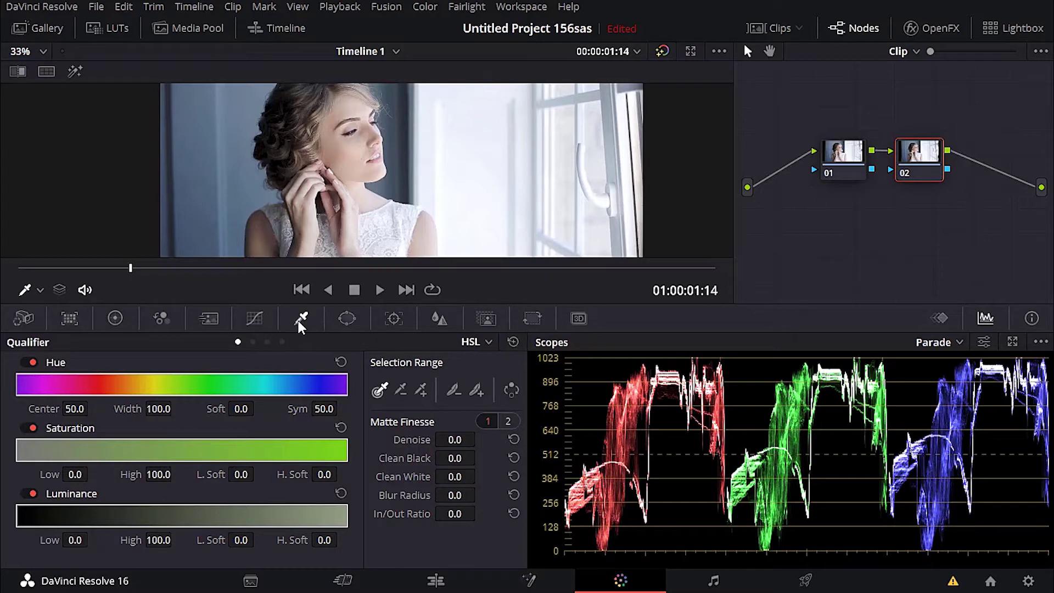
Sample the face, highlight the matte and add more skin (Hue 32.8, Luminance 62.7–75.6).
left_click(353, 143)
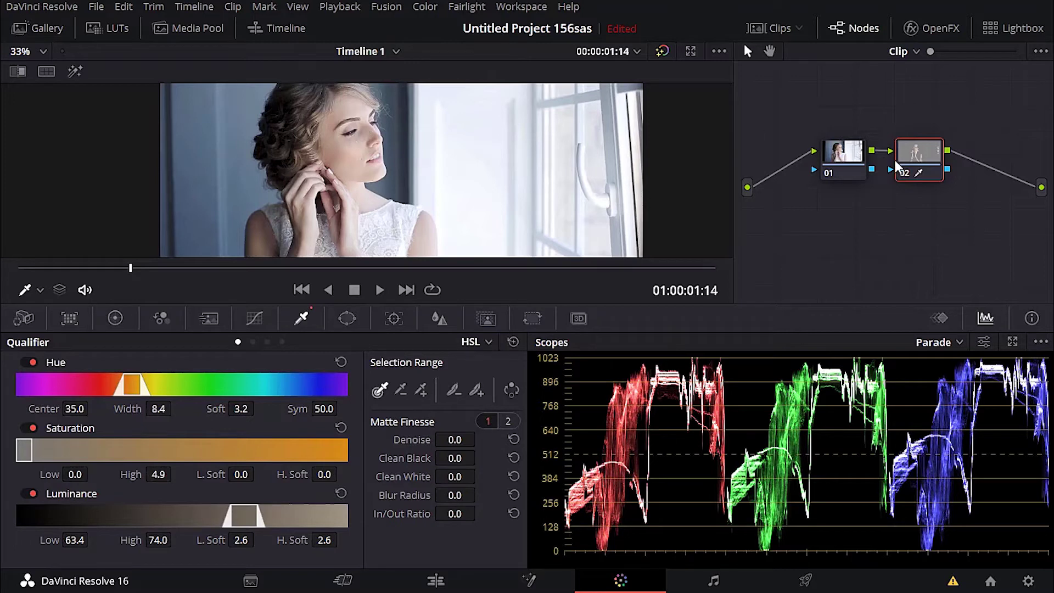
left_click(74, 71)
scroll(470, 199, "down", 3)
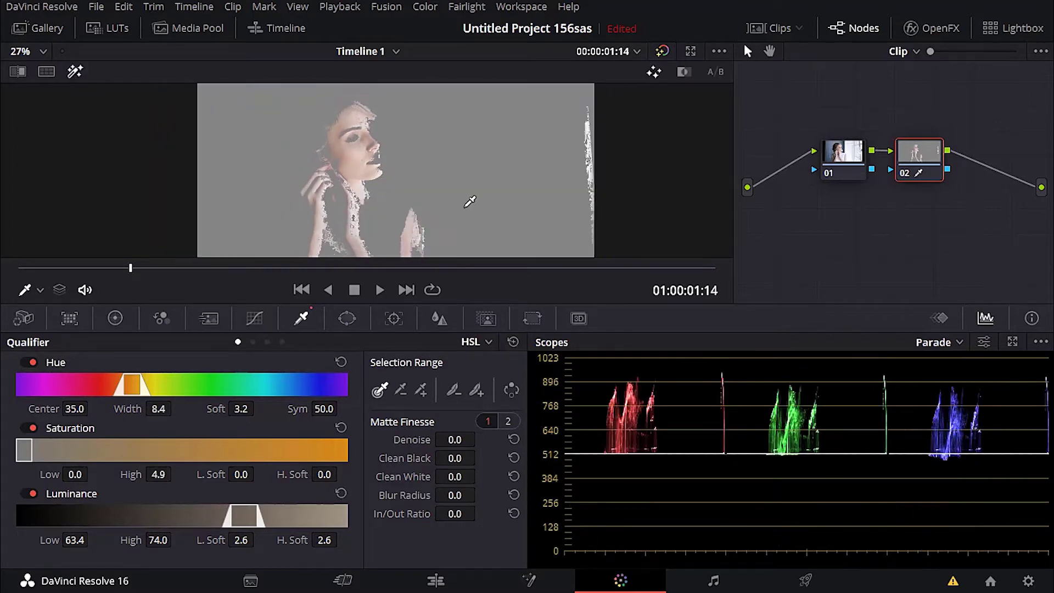
left_click(420, 391)
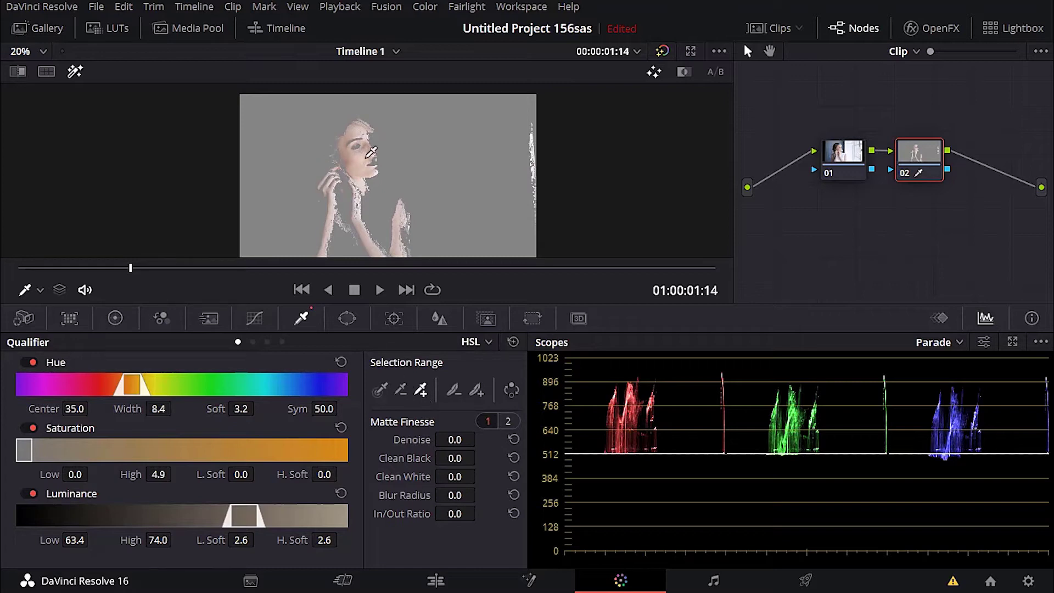
left_click(409, 231)
scroll(406, 228, "down", 2)
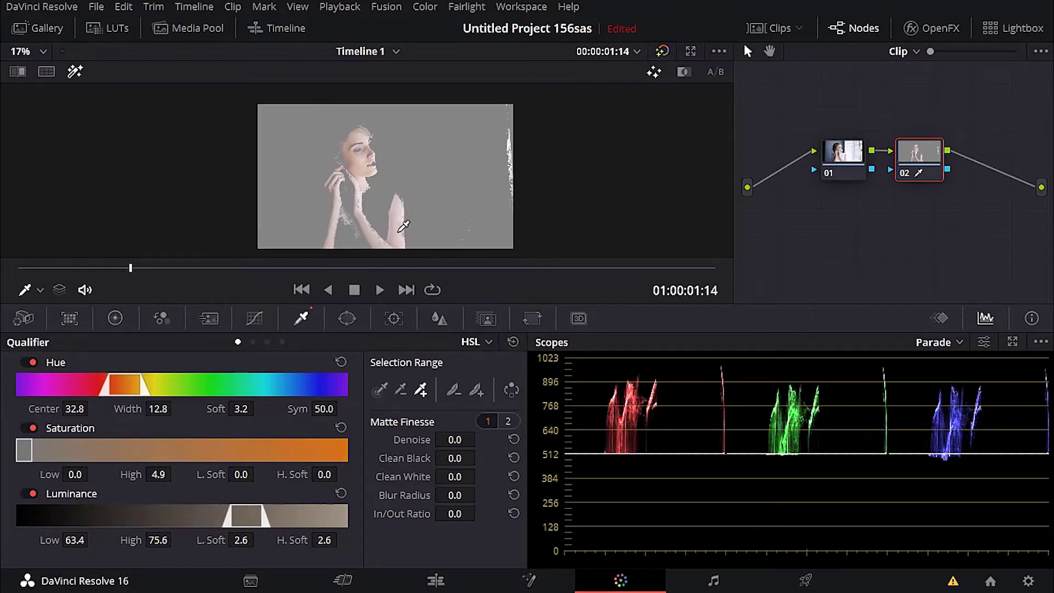
scroll(388, 159, "up", 2)
Add another skin area, then set Clean White 23.9, In/Out Ratio -34.3, Saturation high 8.2.
left_click(363, 159)
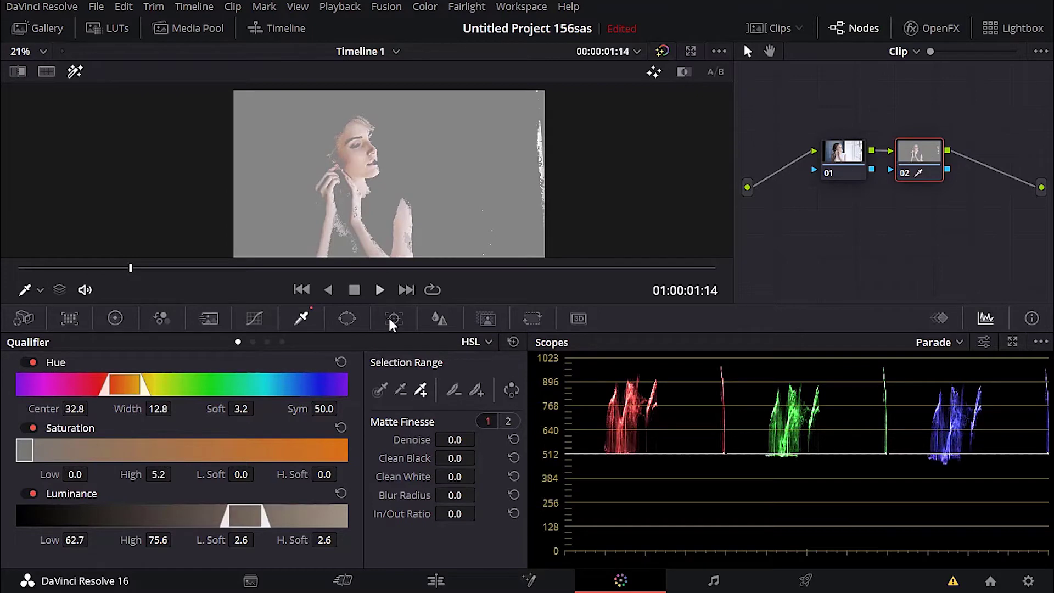
left_click_drag(455, 476, 573, 475)
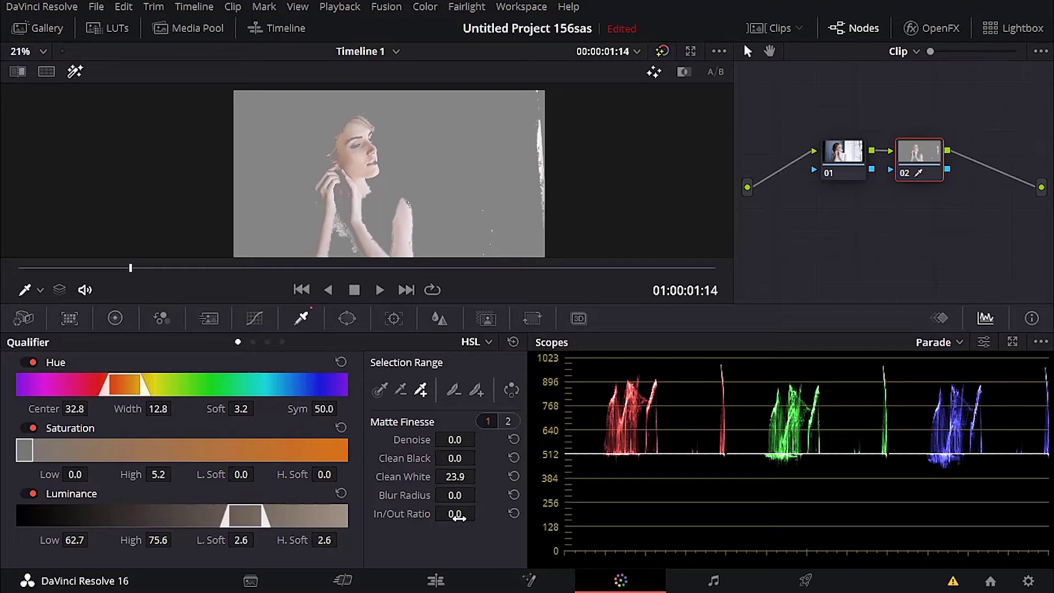
left_click_drag(457, 517, 511, 474)
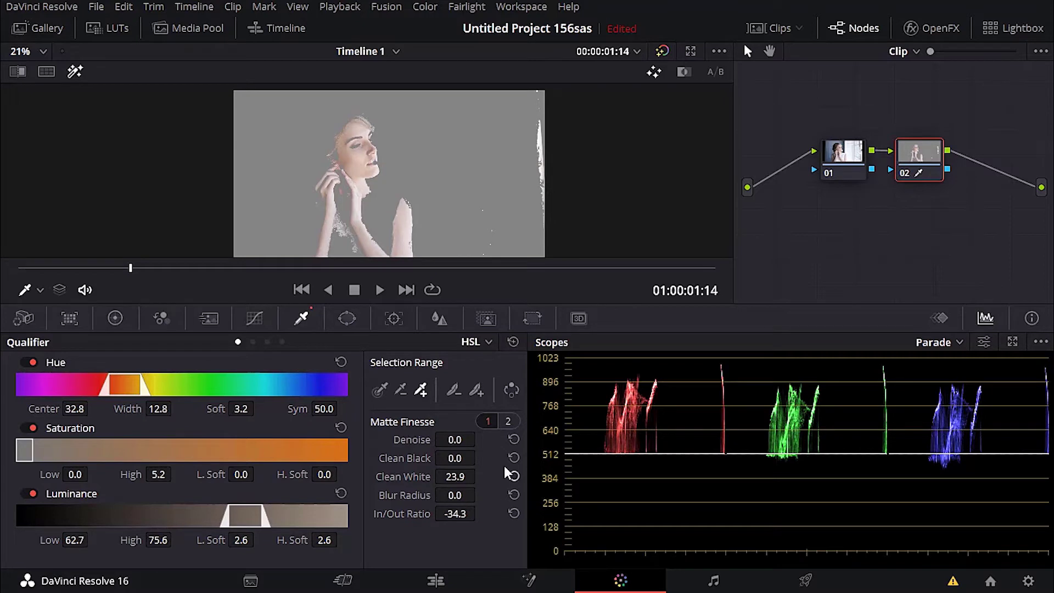
mouse_move(31, 447)
left_mouse_down()
mouse_move(100, 457)
mouse_move(51, 461)
mouse_move(147, 455)
mouse_move(17, 454)
left_mouse_up()
Centre the hue at 30.9 with width 27.2 and shift Luminance to 60.2–72.8.
left_click_drag(128, 387, 121, 388)
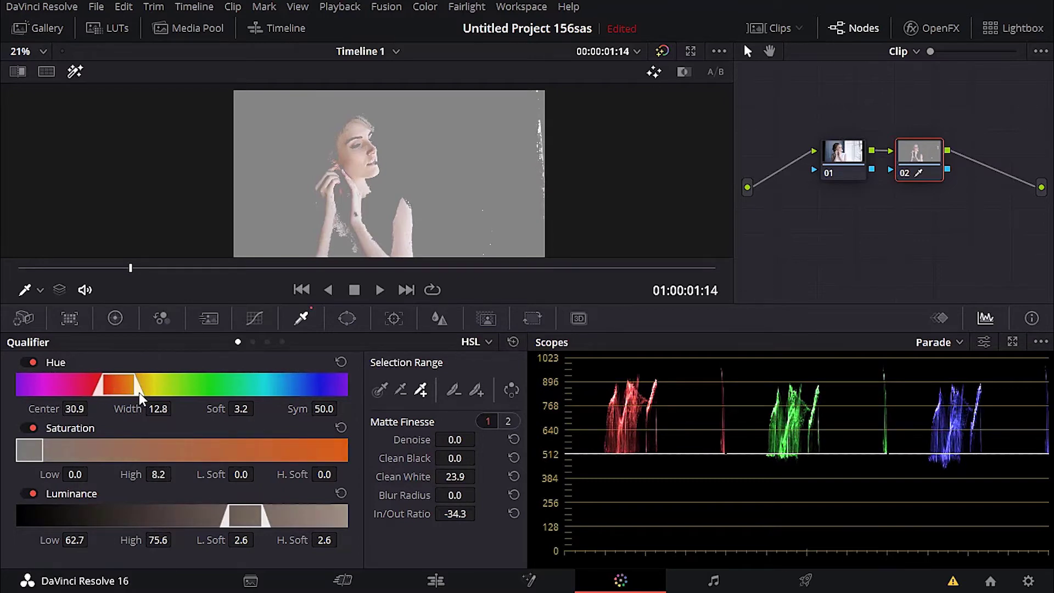
left_click_drag(137, 387, 160, 387)
scroll(373, 224, "down", 1)
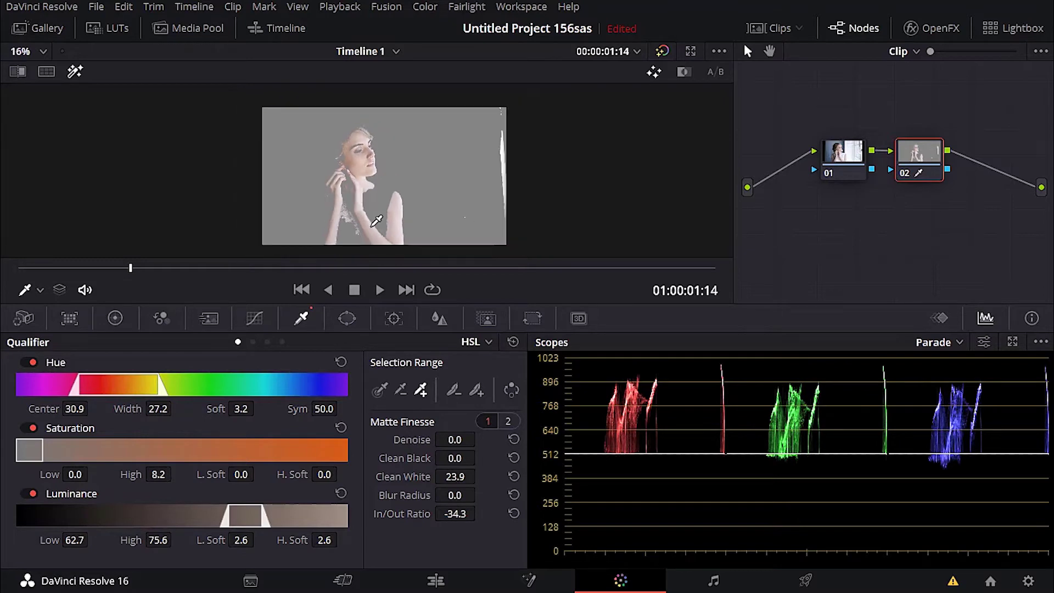
mouse_move(243, 519)
left_mouse_down()
mouse_move(225, 520)
mouse_move(262, 520)
mouse_move(253, 519)
left_mouse_up()
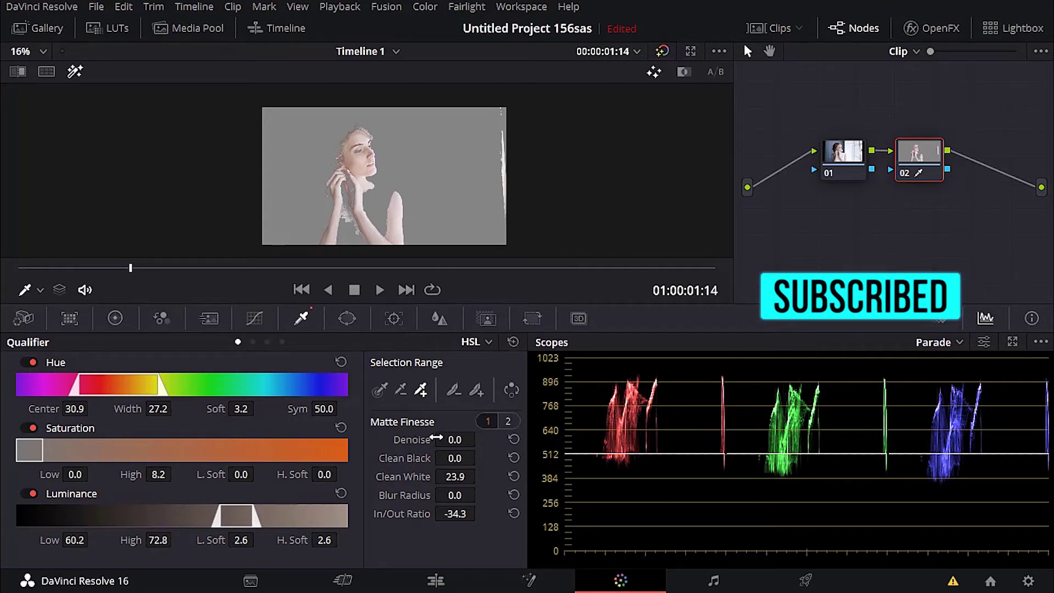
On Matte Finesse page 2, set the shrink Radius to 1, leaving White Clip at 100.
left_click(508, 424)
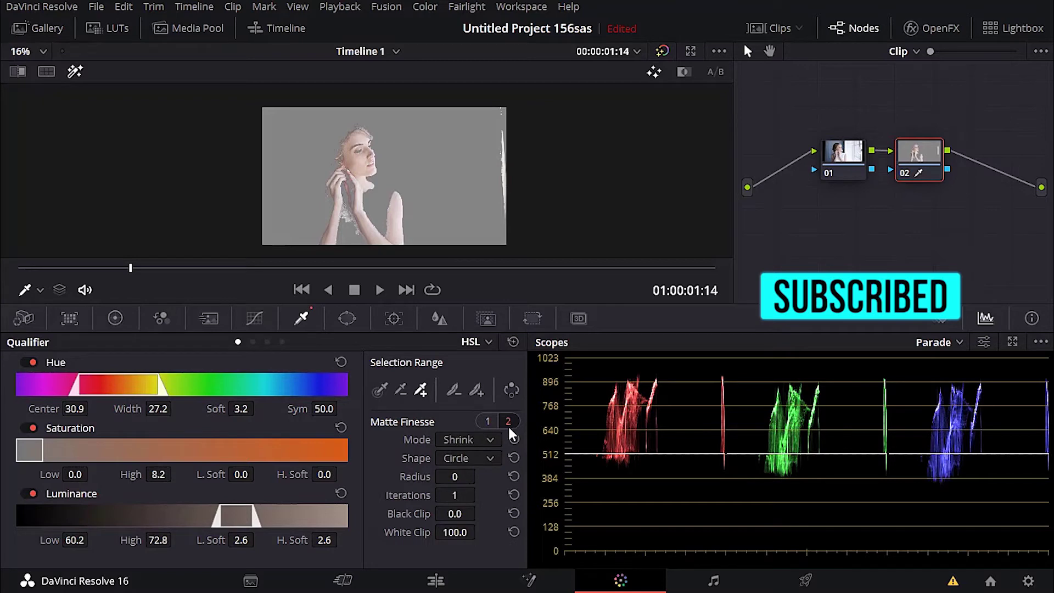
left_click_drag(468, 475, 480, 475)
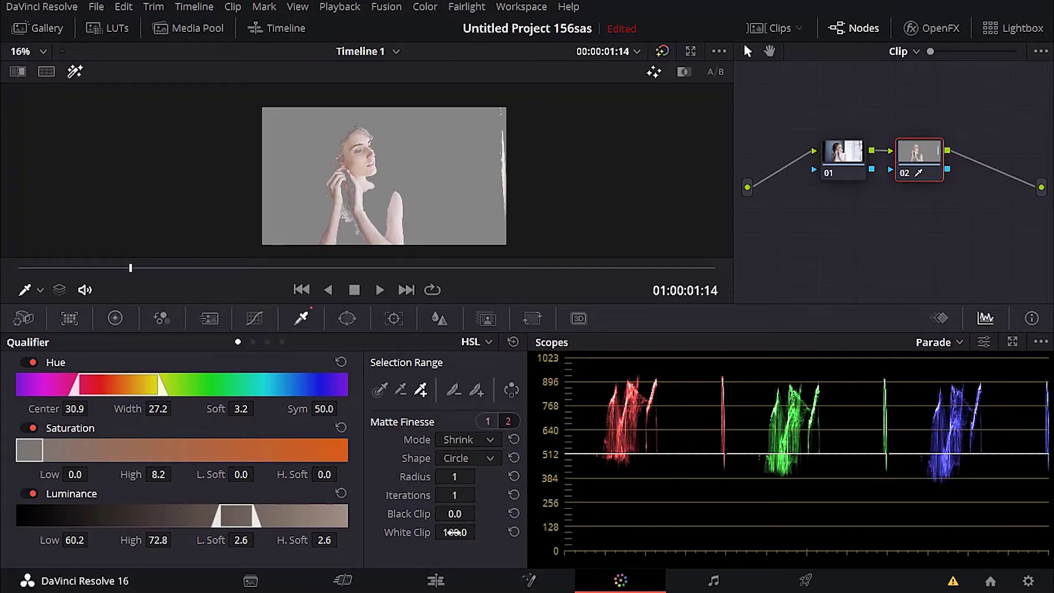
left_click_drag(480, 531, 481, 522)
On Matte Finesse page 1, set In/Out Ratio -41.0, Clean Black 33.8 and Clean White 48.2.
left_click(483, 425)
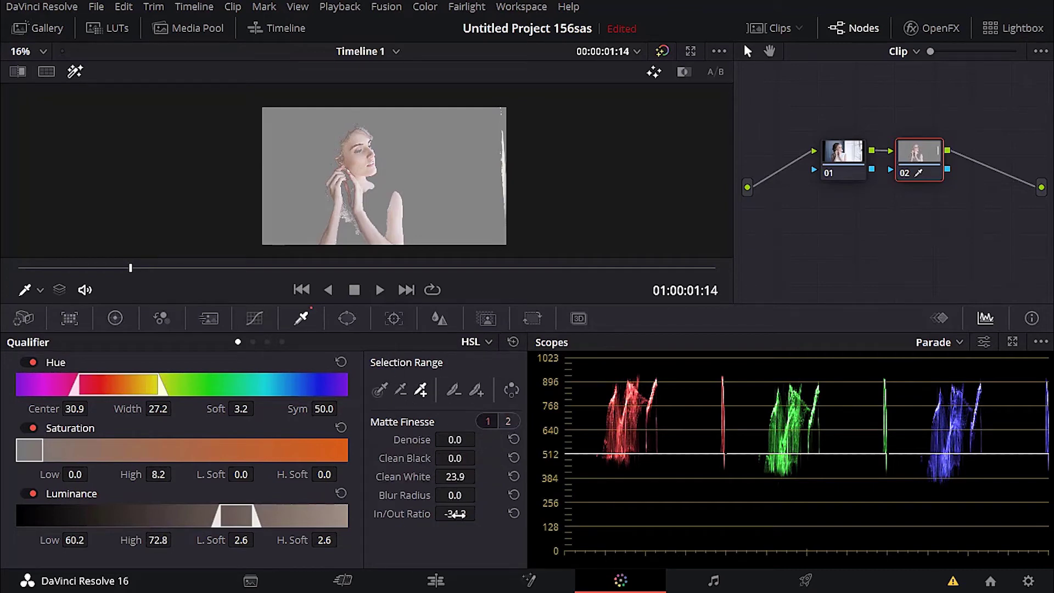
left_click_drag(455, 517, 444, 514)
left_click_drag(454, 458, 606, 458)
scroll(377, 207, "up", 2)
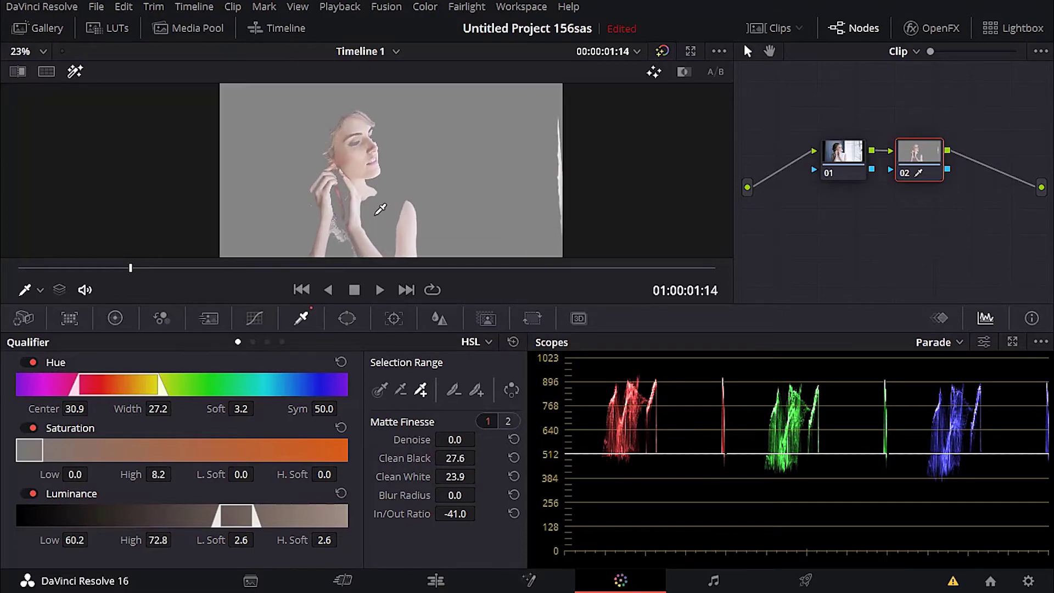
left_click_drag(462, 452, 503, 458)
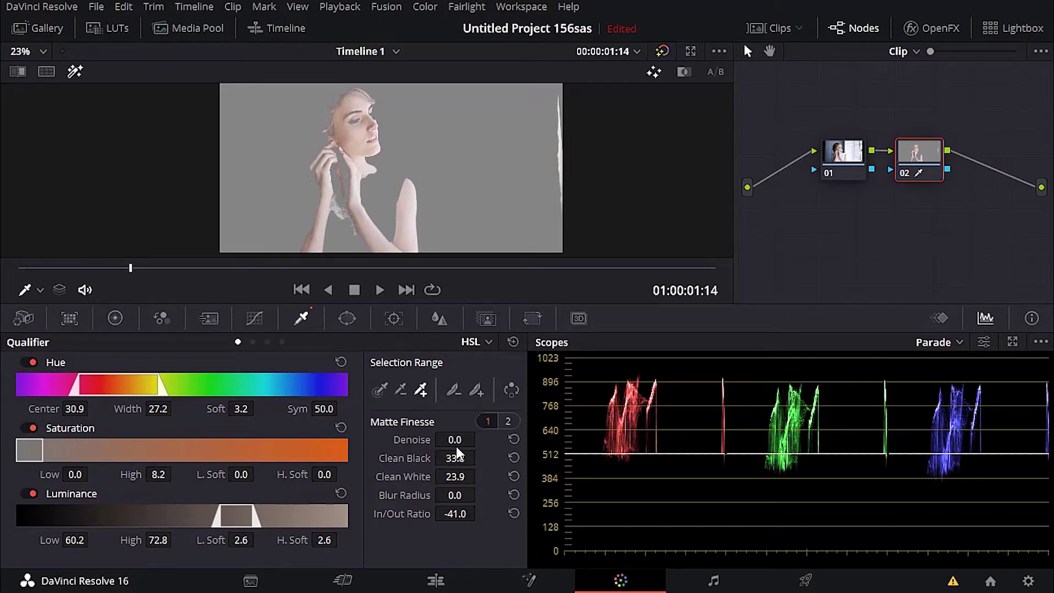
left_click_drag(455, 476, 571, 476)
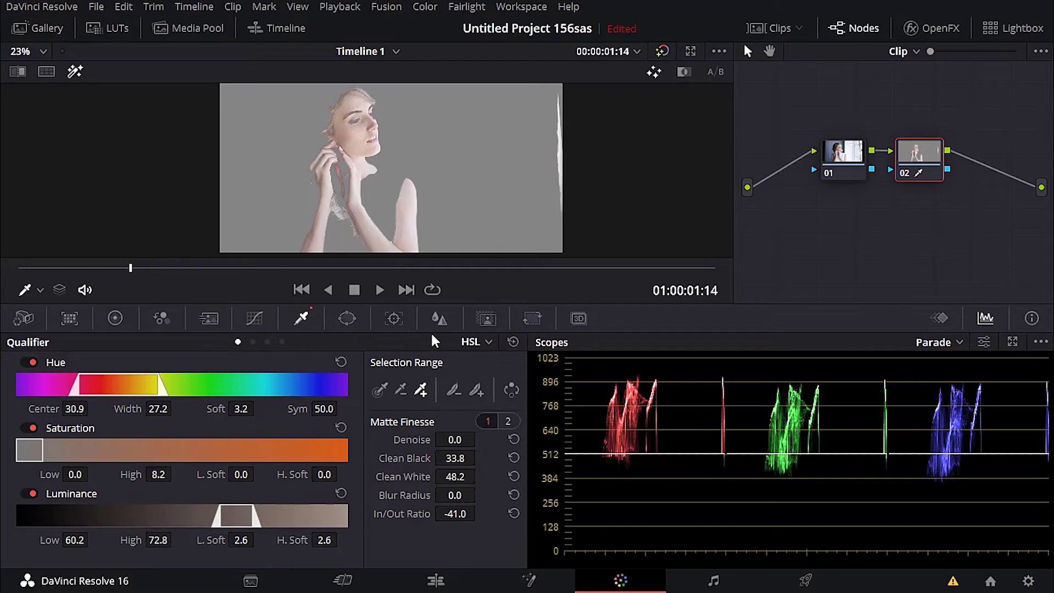
Set matte Denoise to 38.9 and In/Out Ratio to -41.7, then turn off Highlight.
scroll(378, 181, "up", 3)
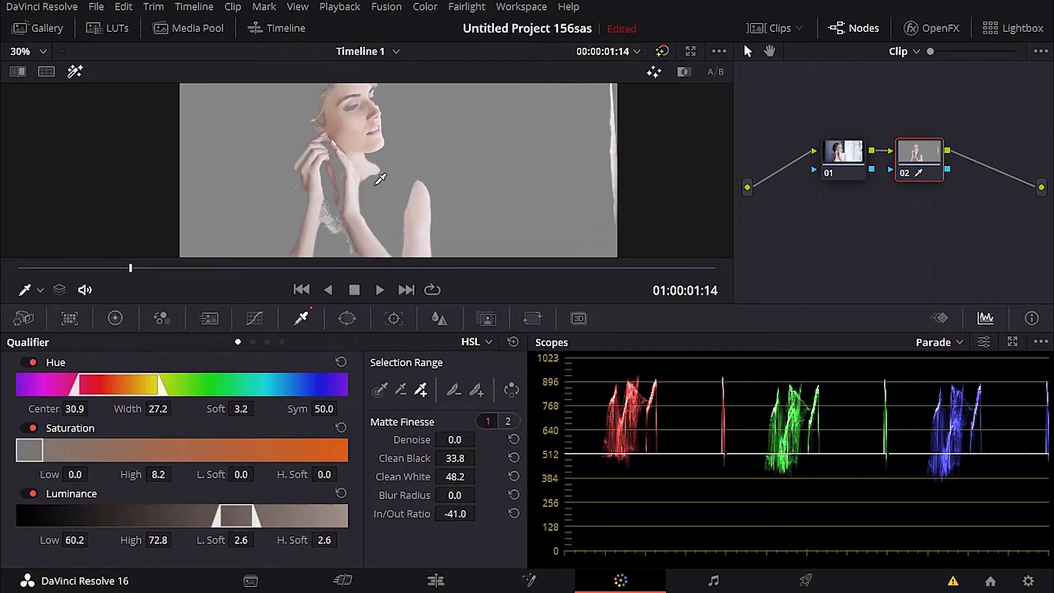
scroll(378, 177, "down", 2)
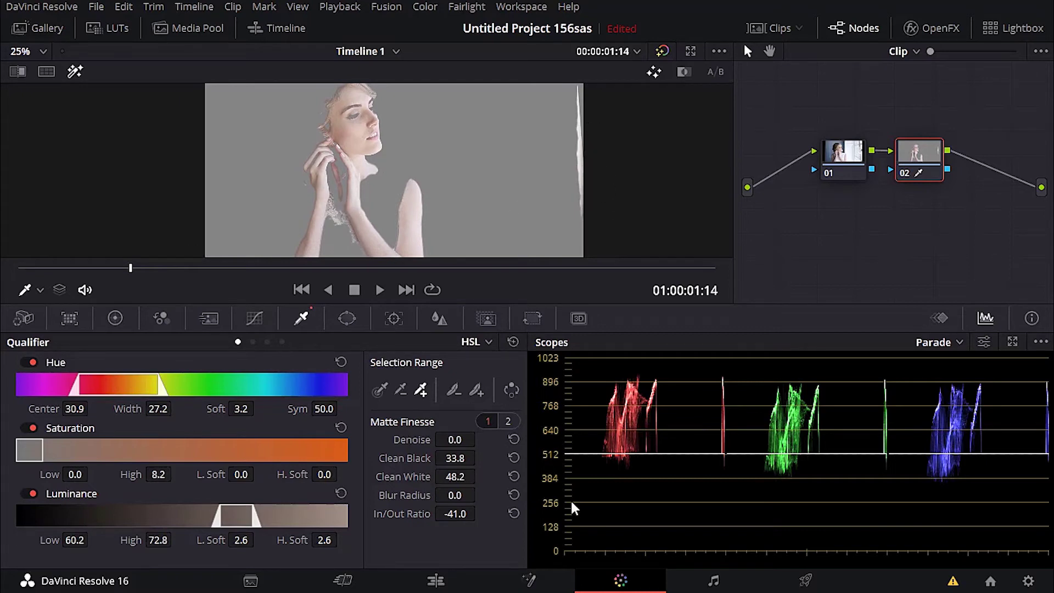
left_click_drag(455, 440, 480, 439)
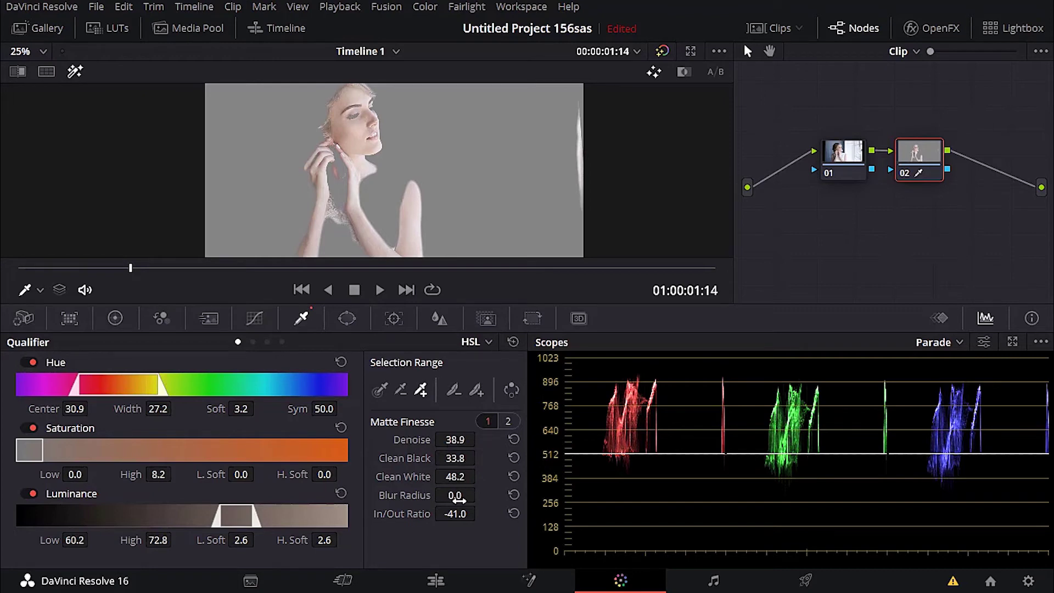
left_click_drag(457, 514, 481, 514)
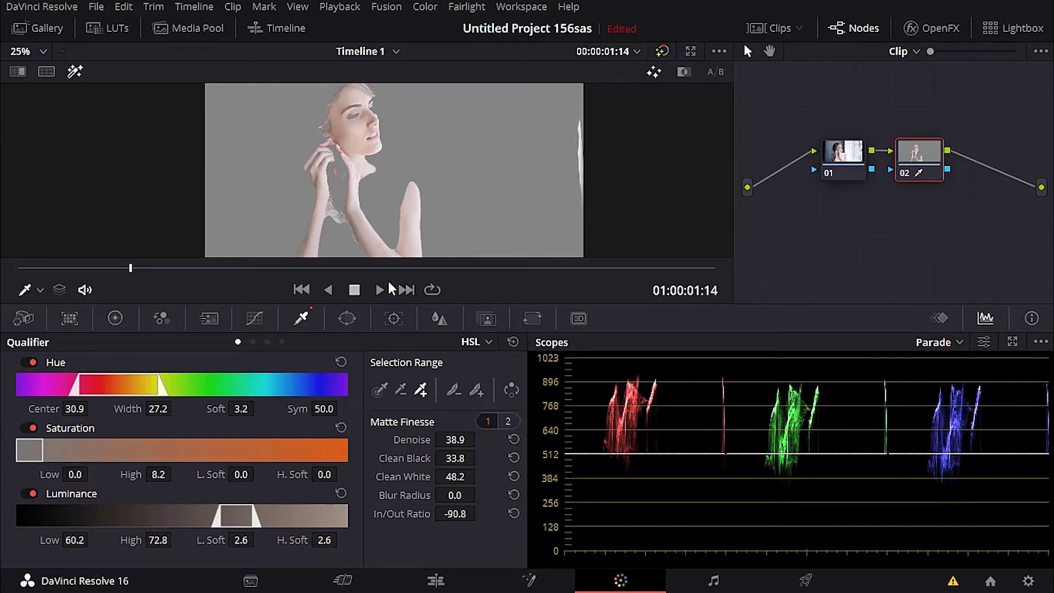
left_click_drag(458, 514, 480, 512)
scroll(343, 168, "down", 2)
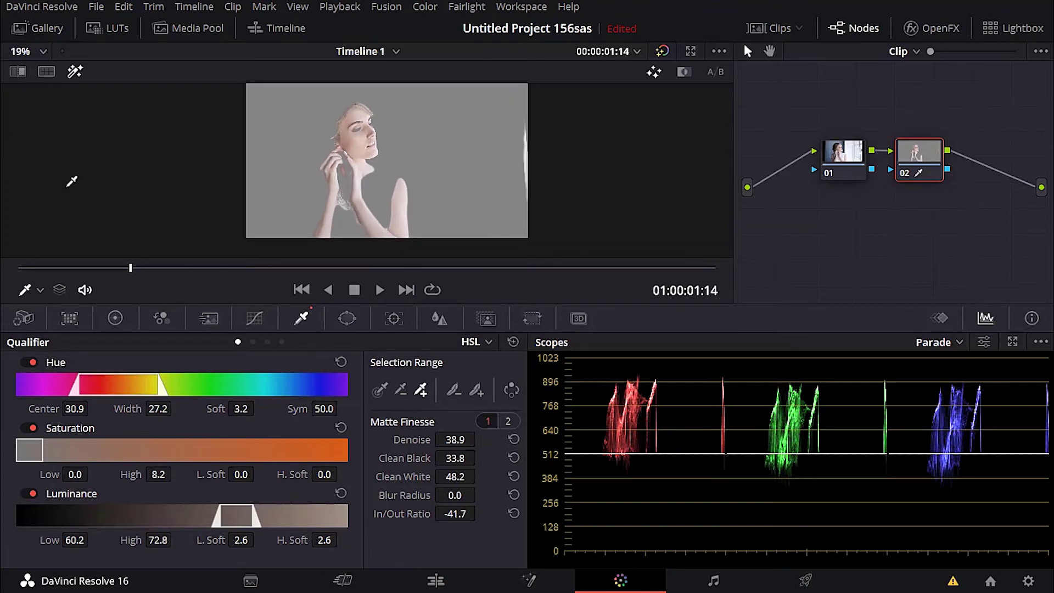
left_click(74, 73)
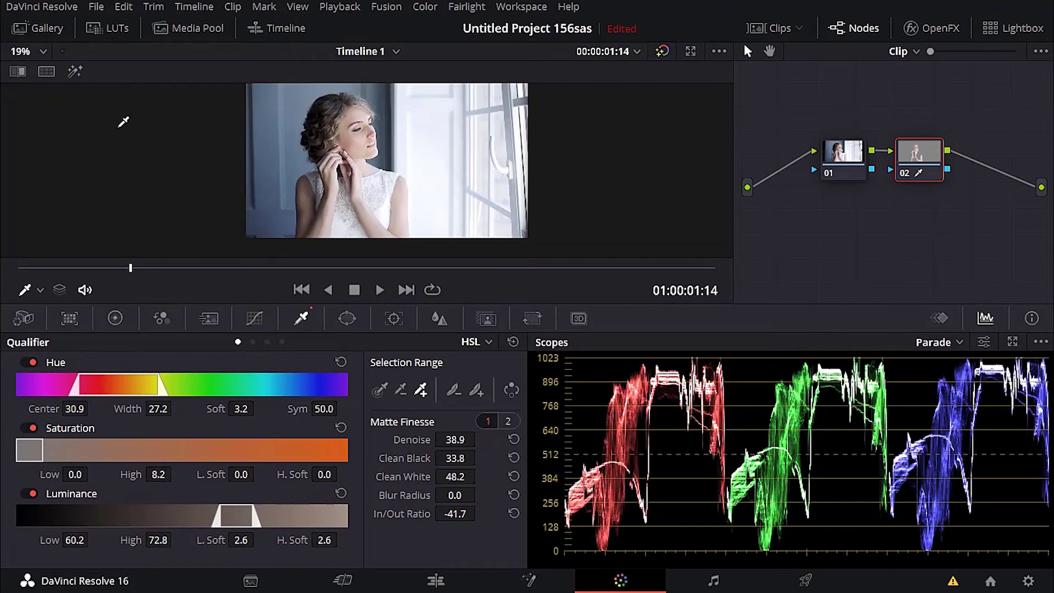
Extend the skin selection to darker tones (Luminance Low 53.2) and view the matte against grey.
left_click(308, 201)
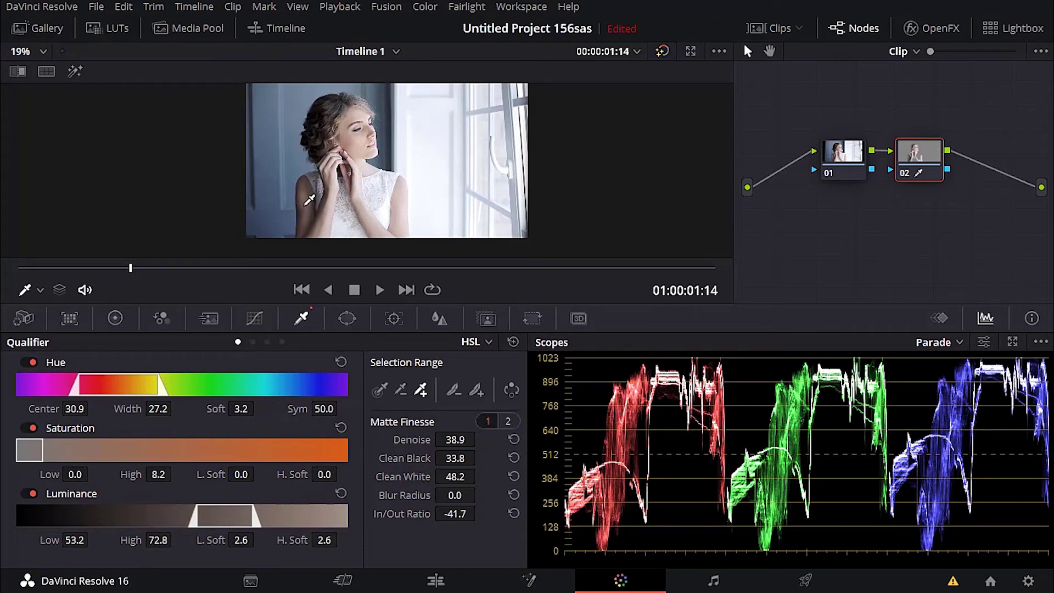
left_click(80, 70)
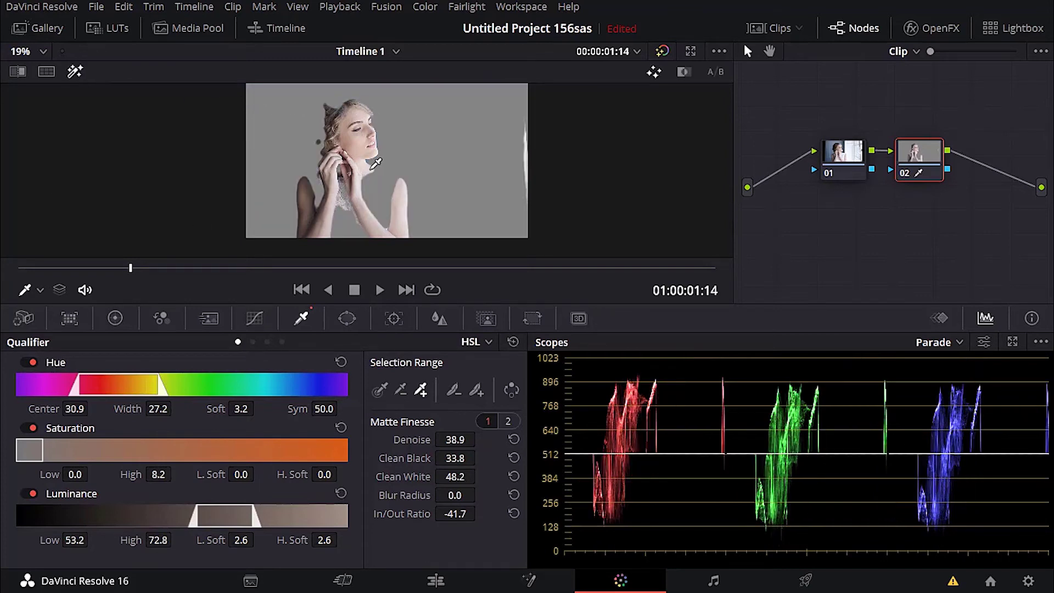
scroll(332, 142, "up", 5)
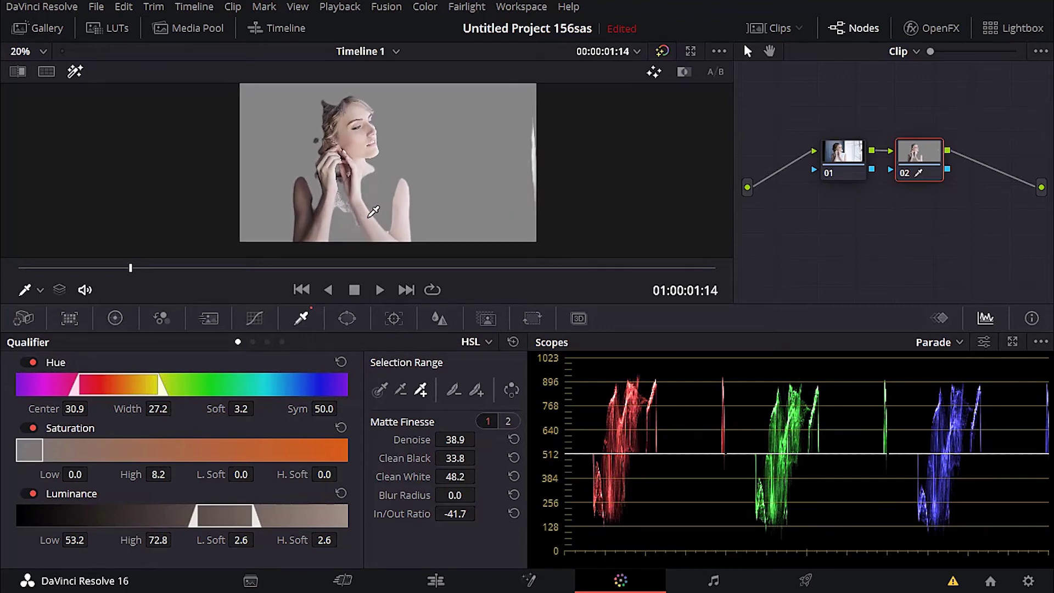
left_click(400, 389)
Try subtracting several areas, undoing each to restore Hue 30.9/27.2 and Luminance 60.2–72.8.
left_click(334, 215)
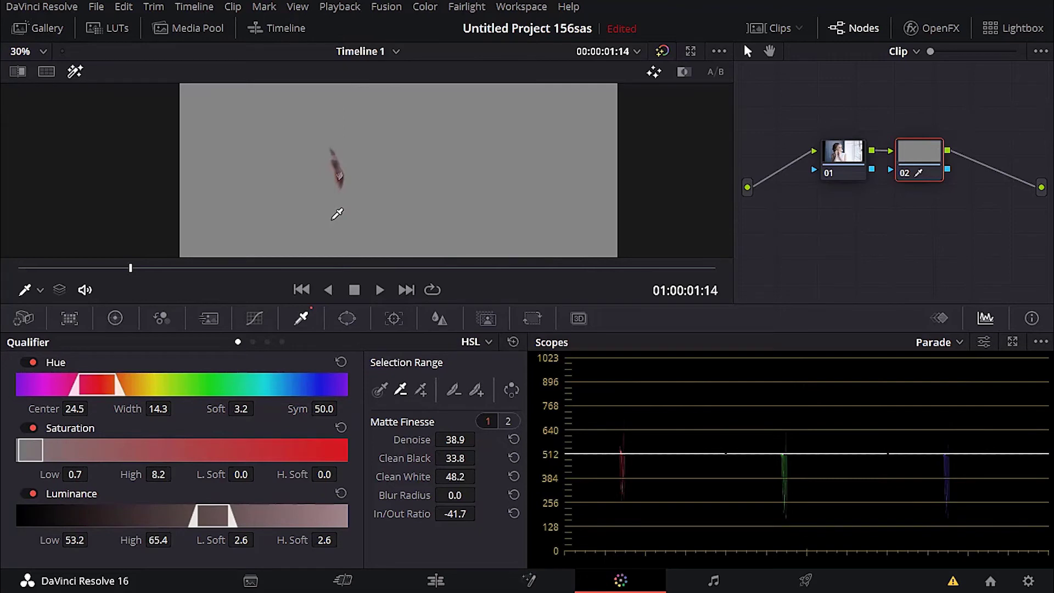
key("ctrl+z")
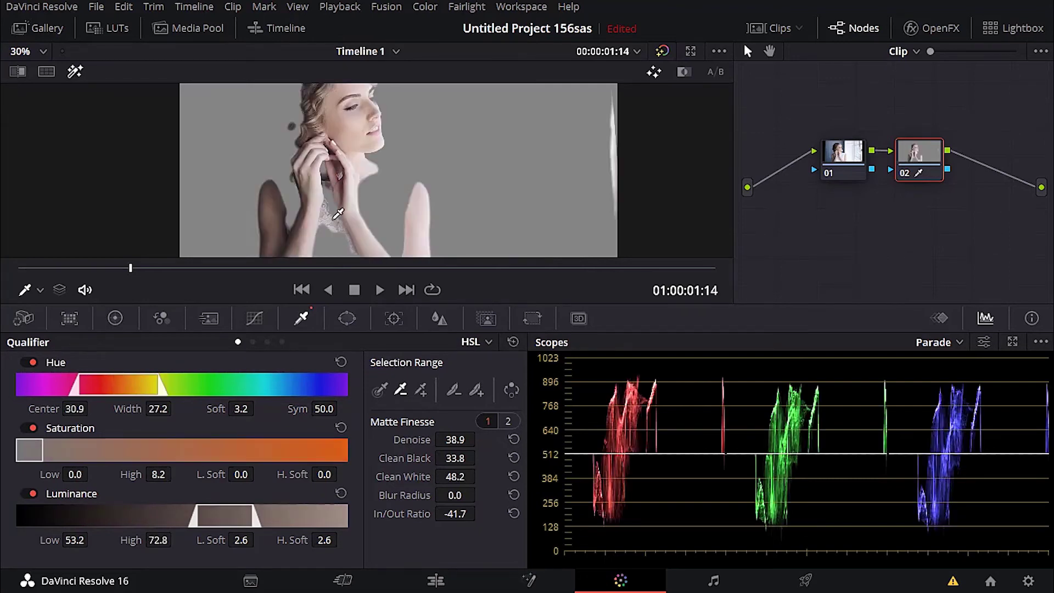
left_click(334, 215)
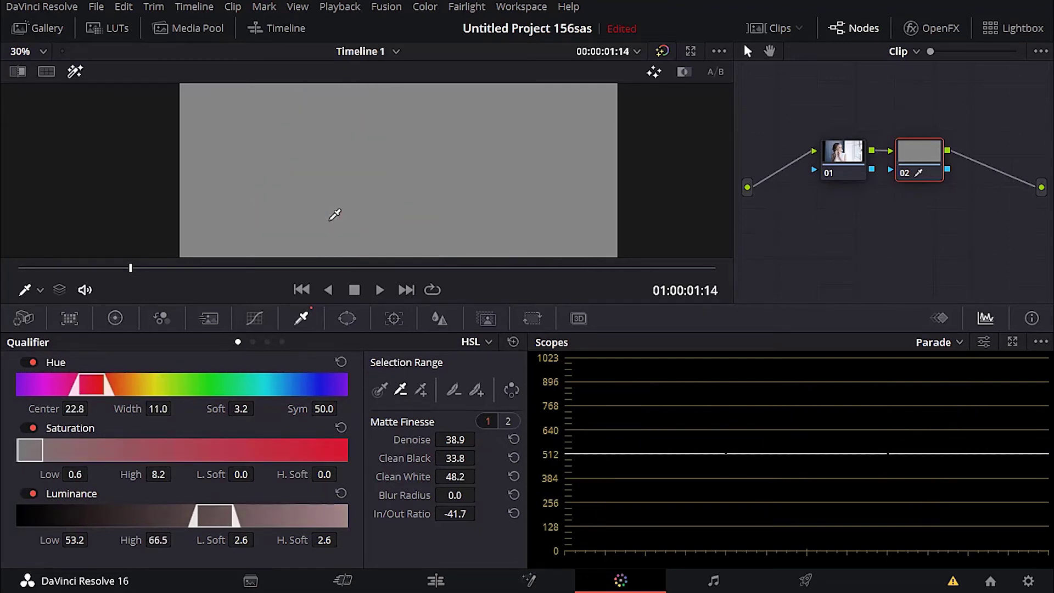
key("ctrl+z")
left_click(616, 141)
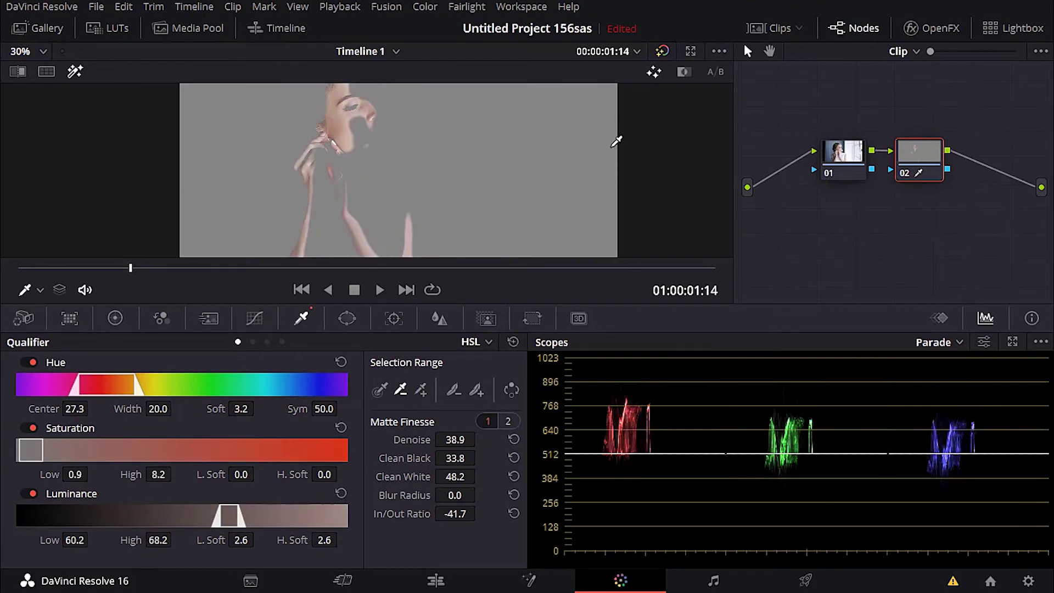
key("ctrl+z")
left_click(388, 214)
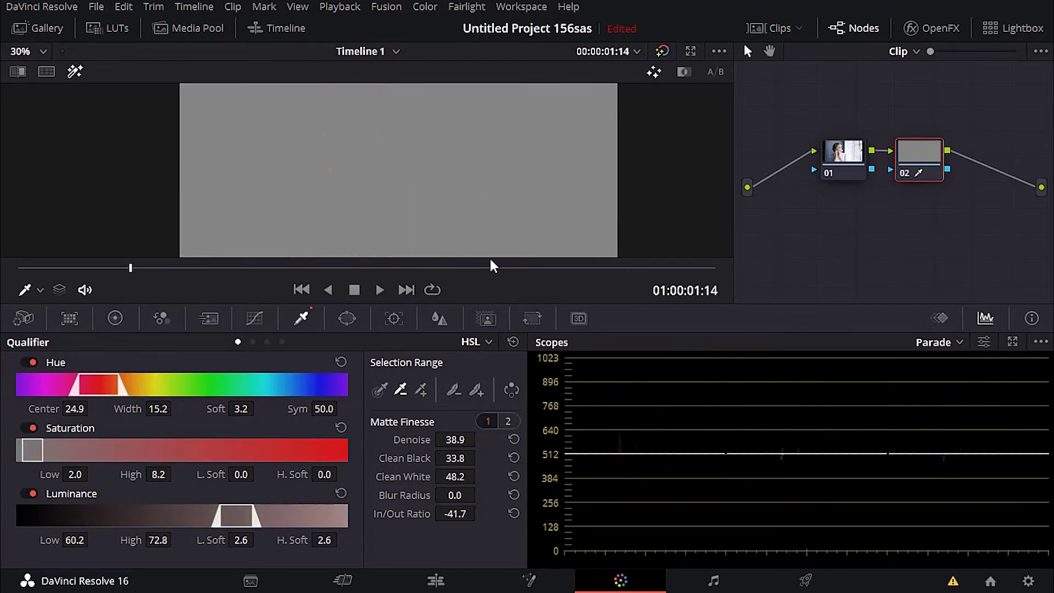
key("ctrl+z")
Set the matte In/Out Ratio to -90.8 and return the viewer to the full image.
scroll(346, 141, "down", 1)
scroll(346, 141, "down", 3)
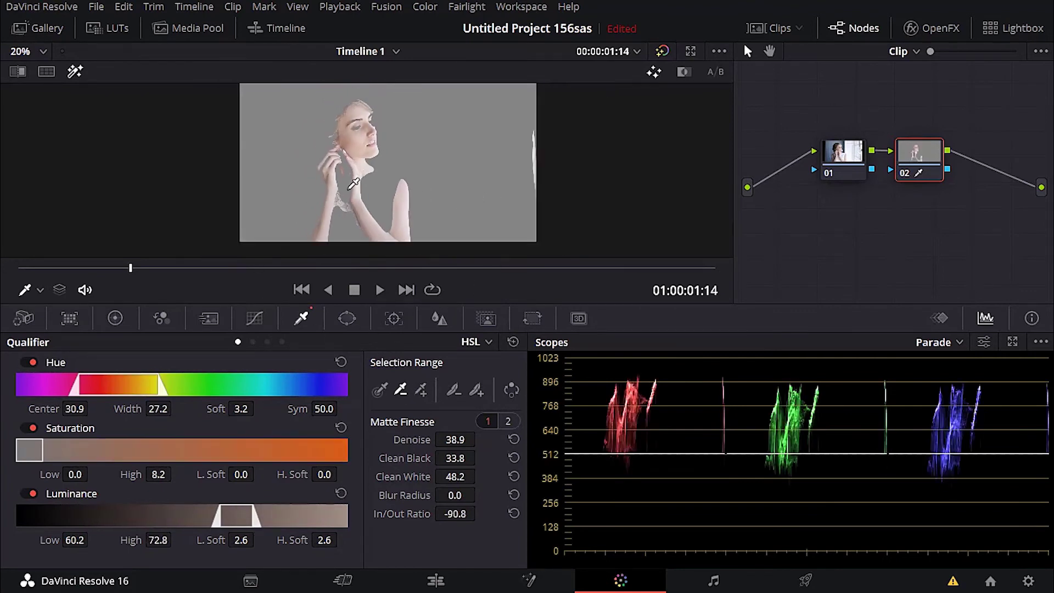
scroll(351, 142, "up", 2)
scroll(369, 165, "down", 1)
scroll(360, 186, "up", 2)
scroll(351, 203, "up", 1)
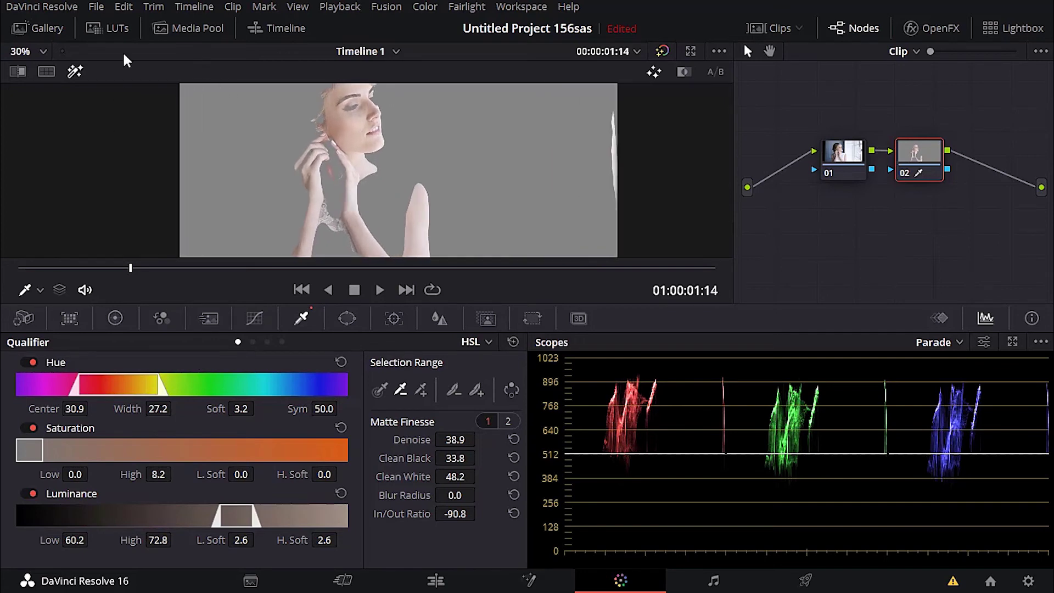
left_click(75, 71)
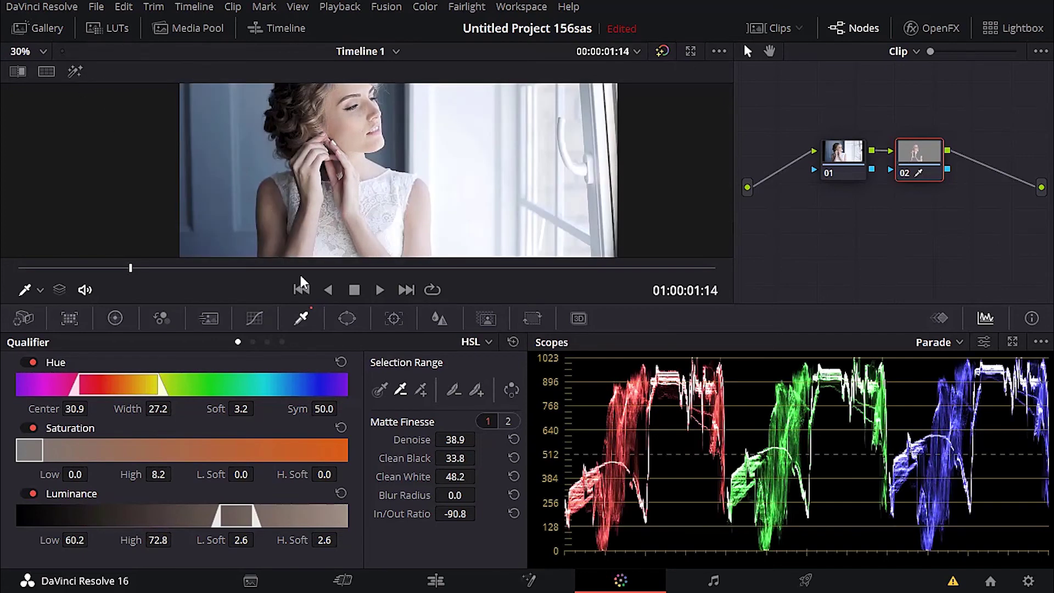
Fit the image and nudge node 02's Gamma wheel slightly toward red to warm skin midtones.
left_click(115, 318)
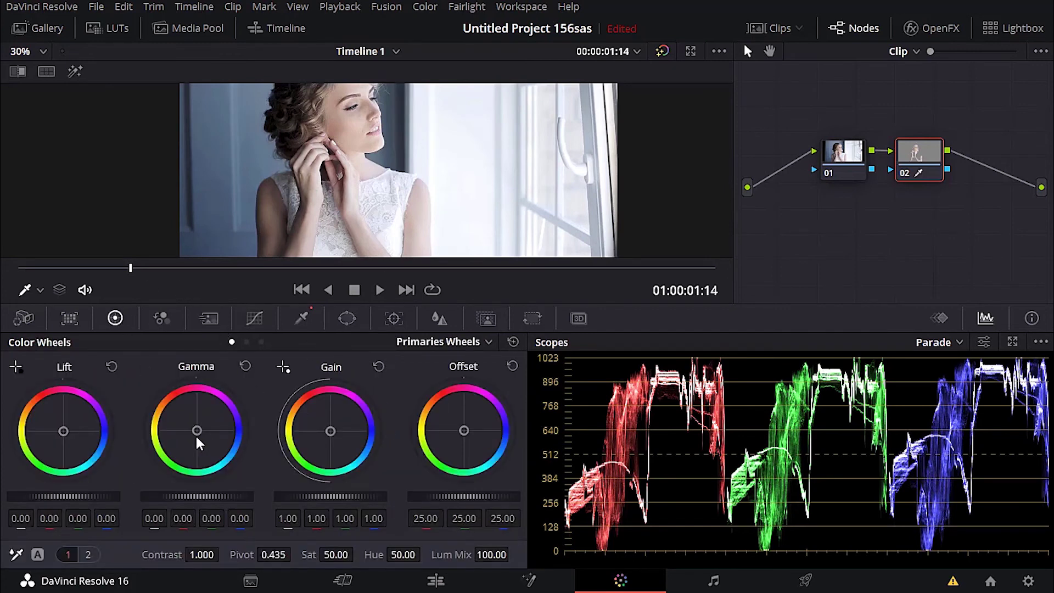
key("shift+z")
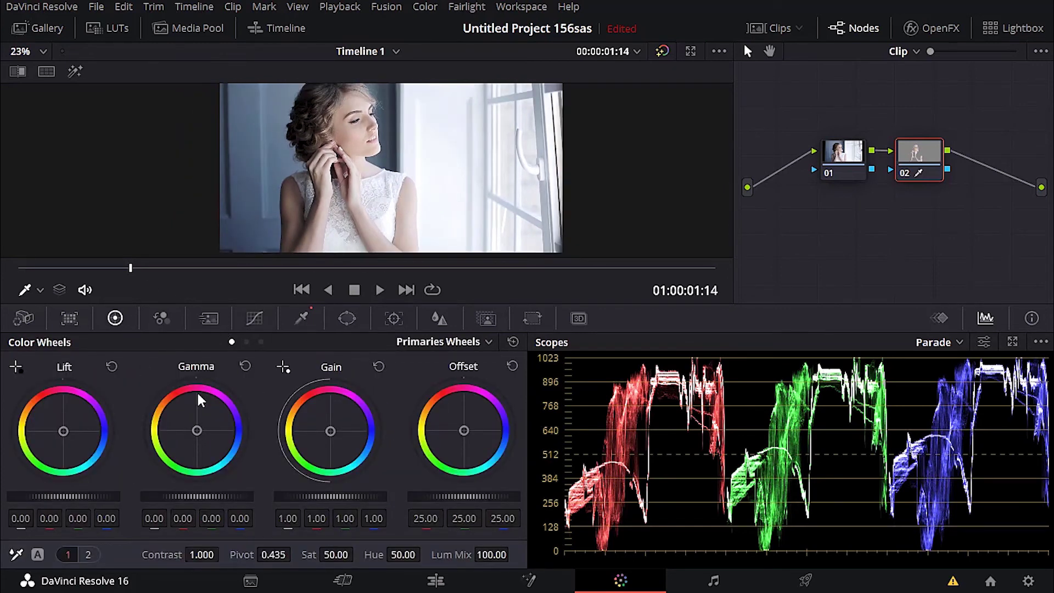
left_click_drag(197, 429, 194, 426)
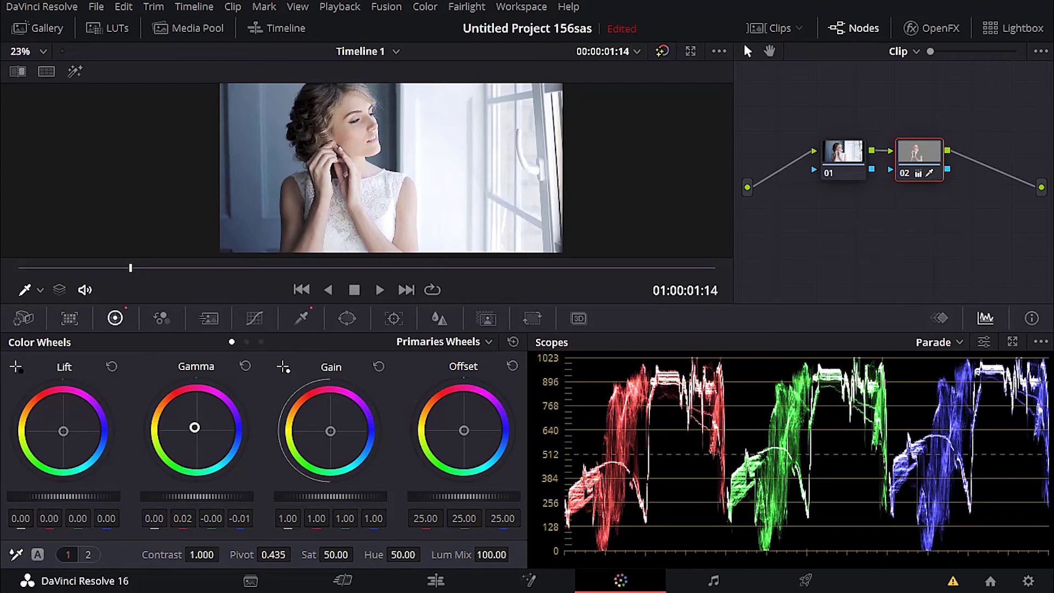
left_click_drag(195, 427, 194, 426)
Compare node 02 off and on, then push Gamma warmer to 0.04, -0.01, -0.02.
left_click(902, 174)
left_click(902, 174)
left_click(901, 171)
left_click(901, 171)
left_click_drag(196, 428, 193, 424)
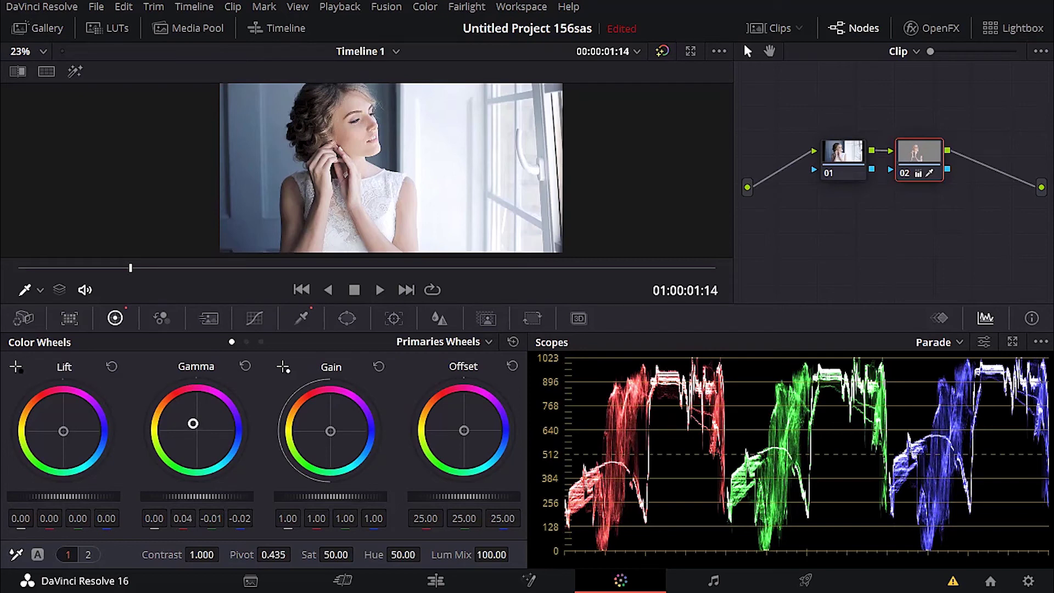
scroll(367, 168, "up", 3)
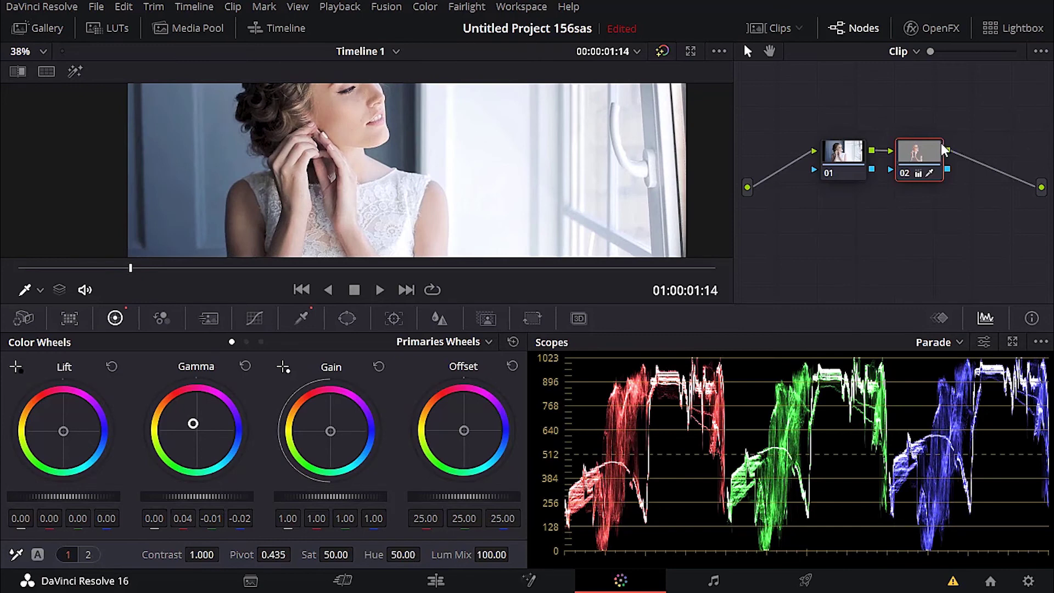
scroll(799, 208, "down", 1)
scroll(494, 153, "up", 1)
scroll(478, 141, "down", 3)
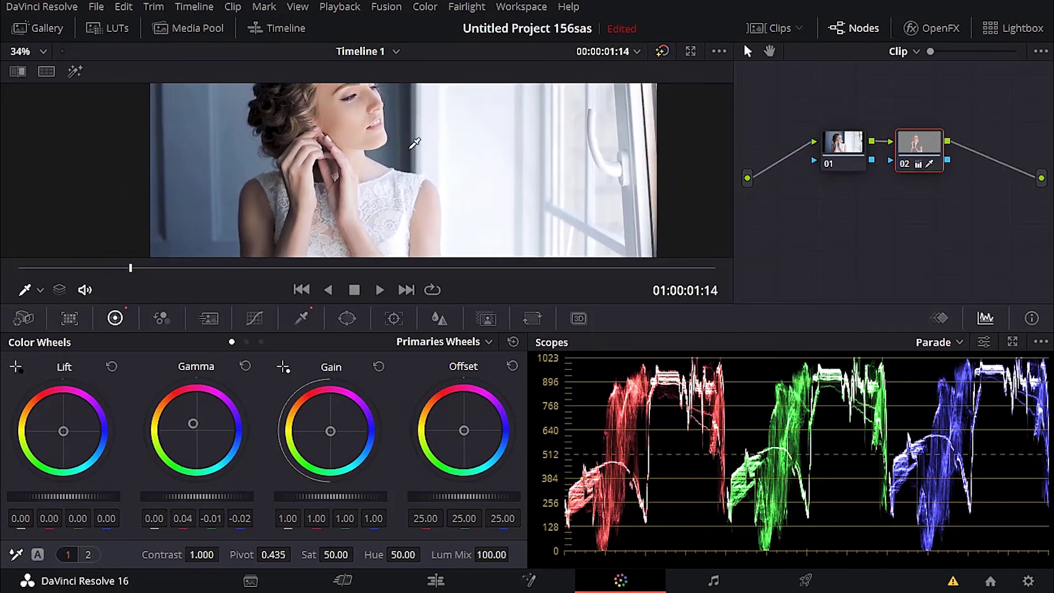
scroll(412, 146, "up", 1)
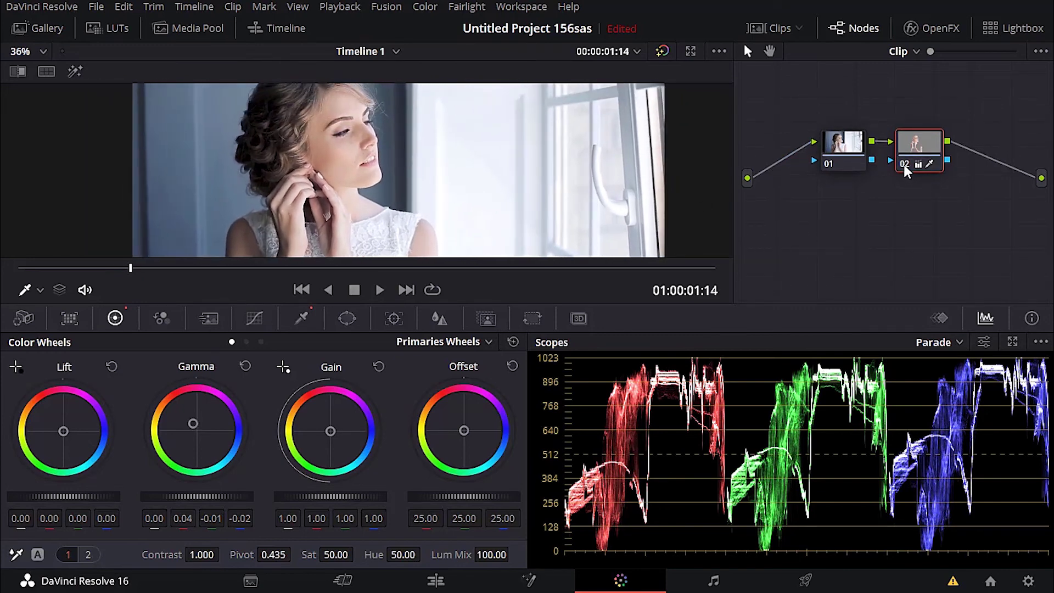
key("ctrl+d")
key("ctrl+d")
key("ctrl+d")
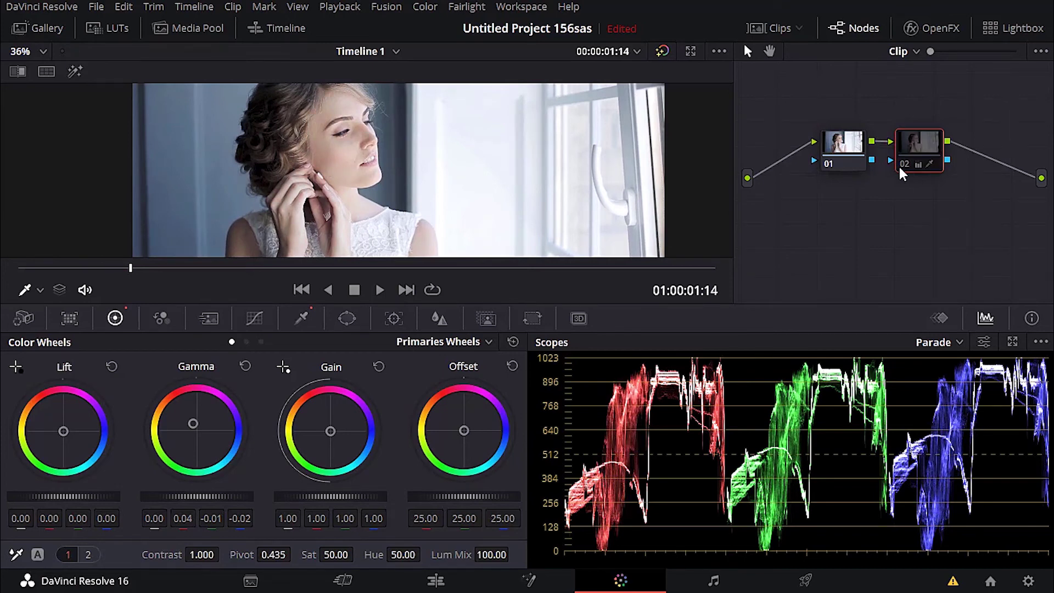
key("ctrl+d")
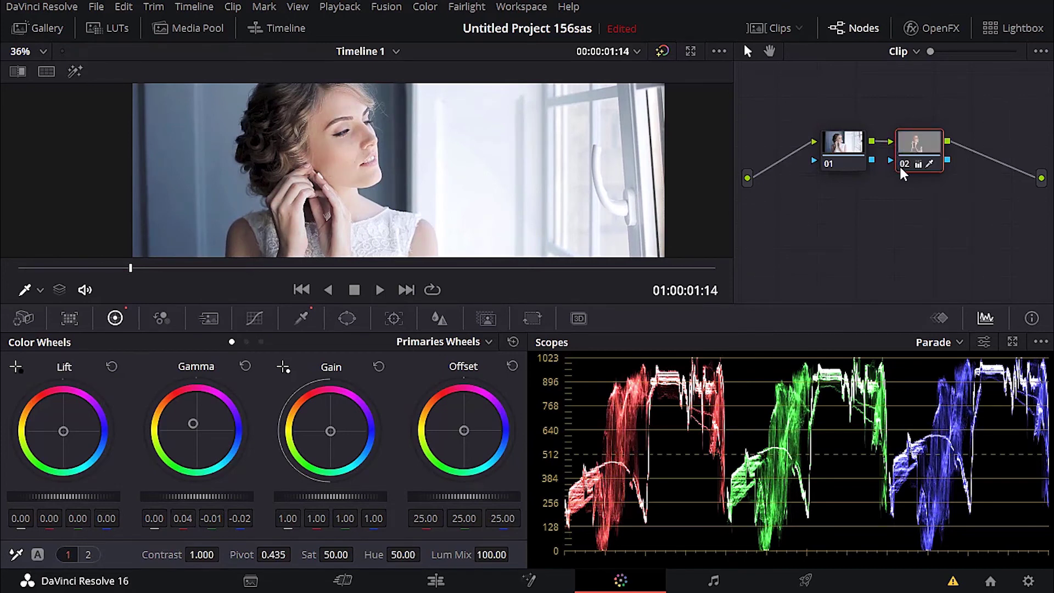
key("ctrl+d")
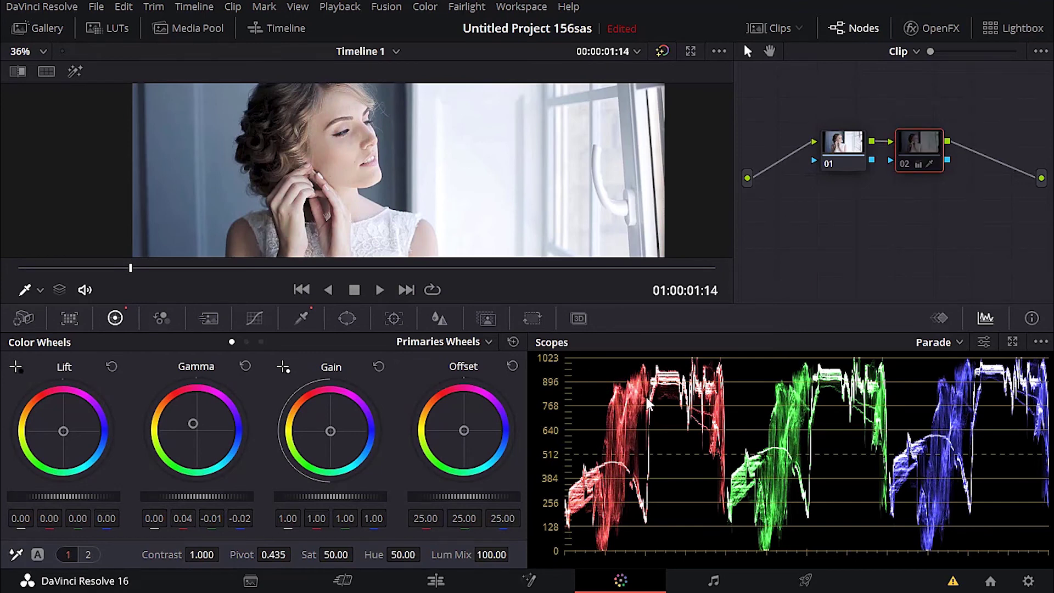
key("ctrl+d")
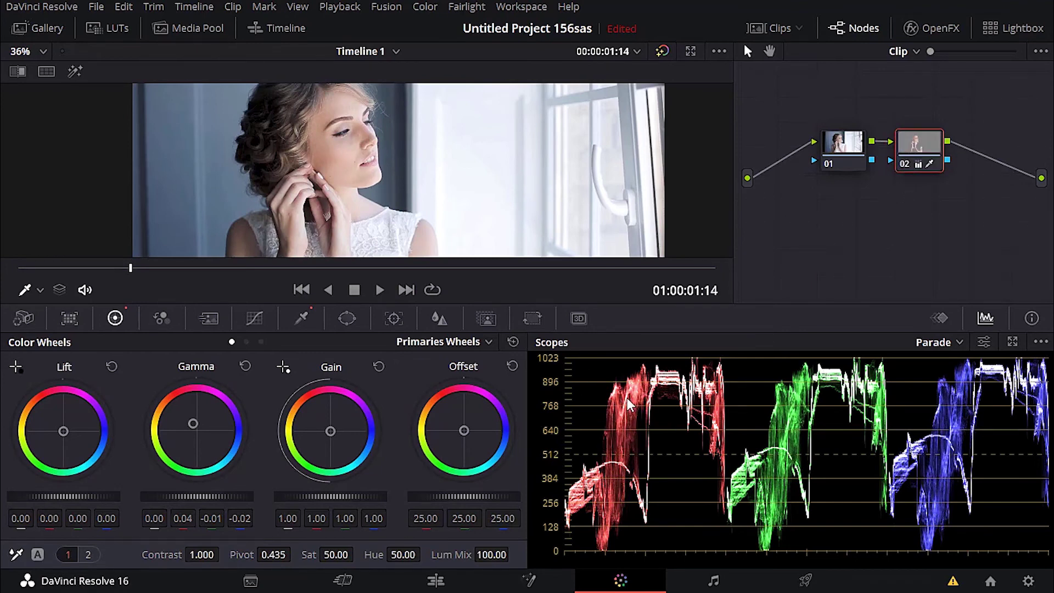
left_click(904, 160)
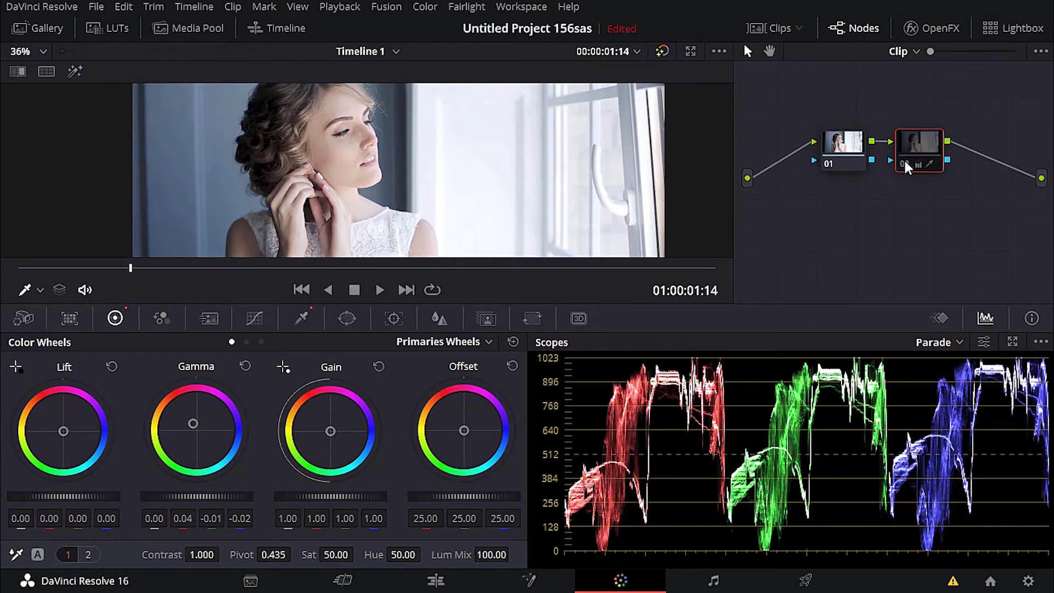
left_click(905, 161)
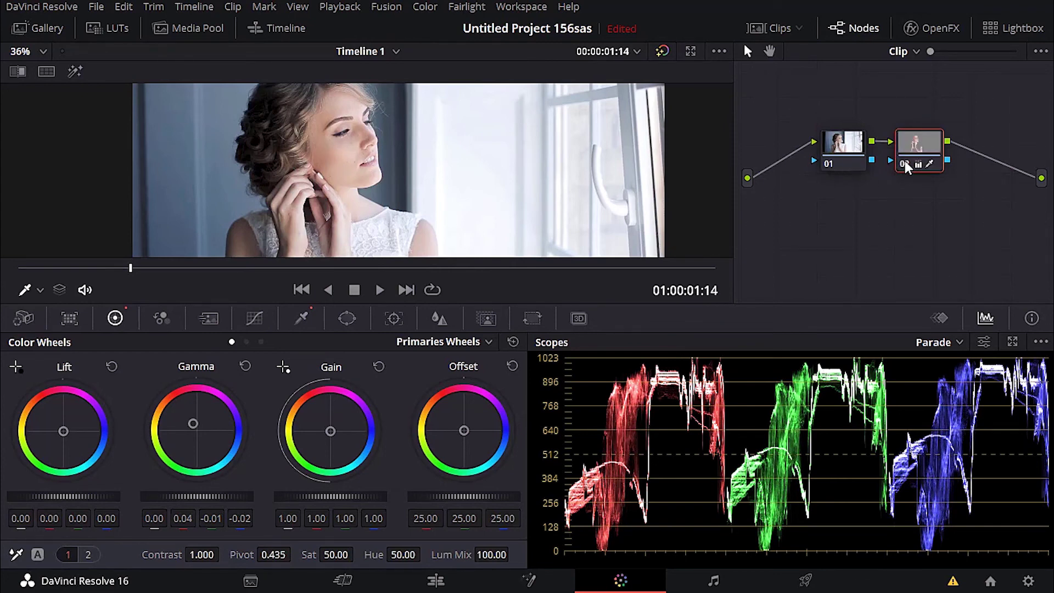
left_click(904, 161)
left_click(903, 159)
left_click(903, 159)
left_click(905, 160)
scroll(327, 180, "down", 1)
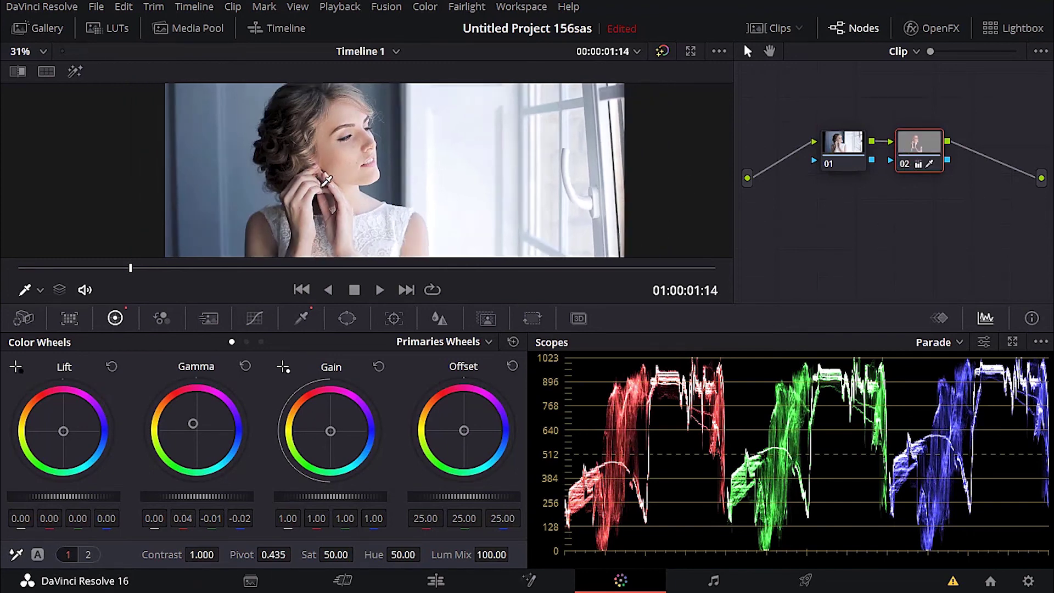
scroll(327, 180, "down", 5)
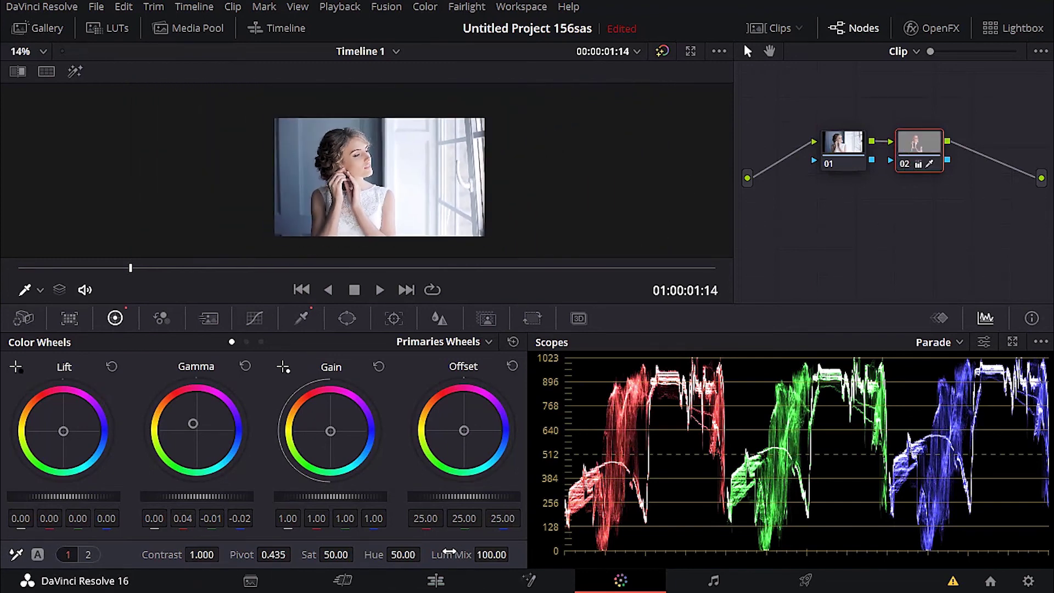
Switch to the Edit page and scroll the timeline to view the warmed skin grade in the viewer.
left_click(436, 580)
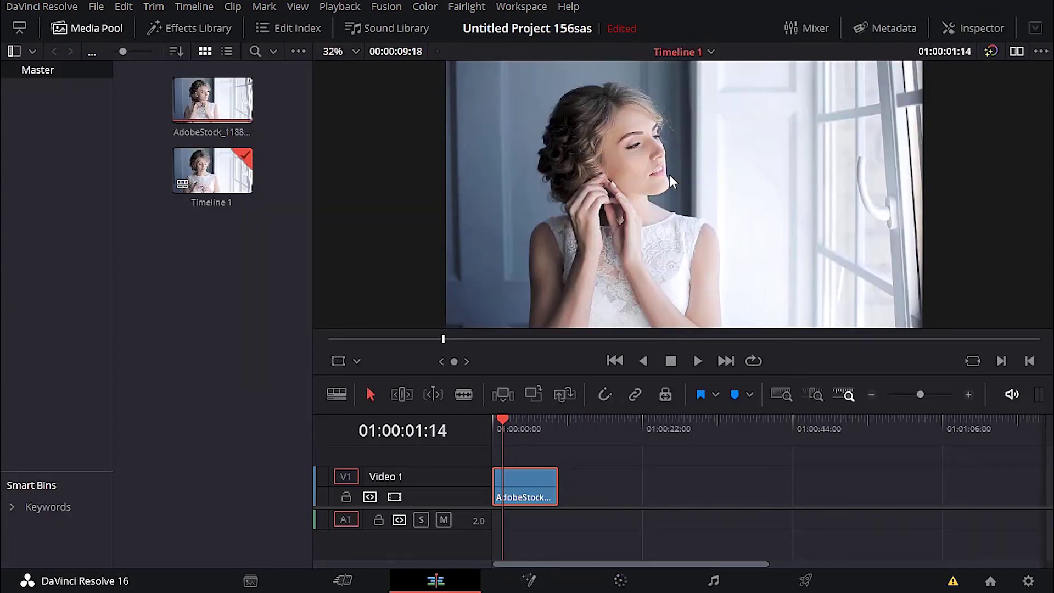
scroll(633, 180, "up", 4)
scroll(502, 222, "down", 2)
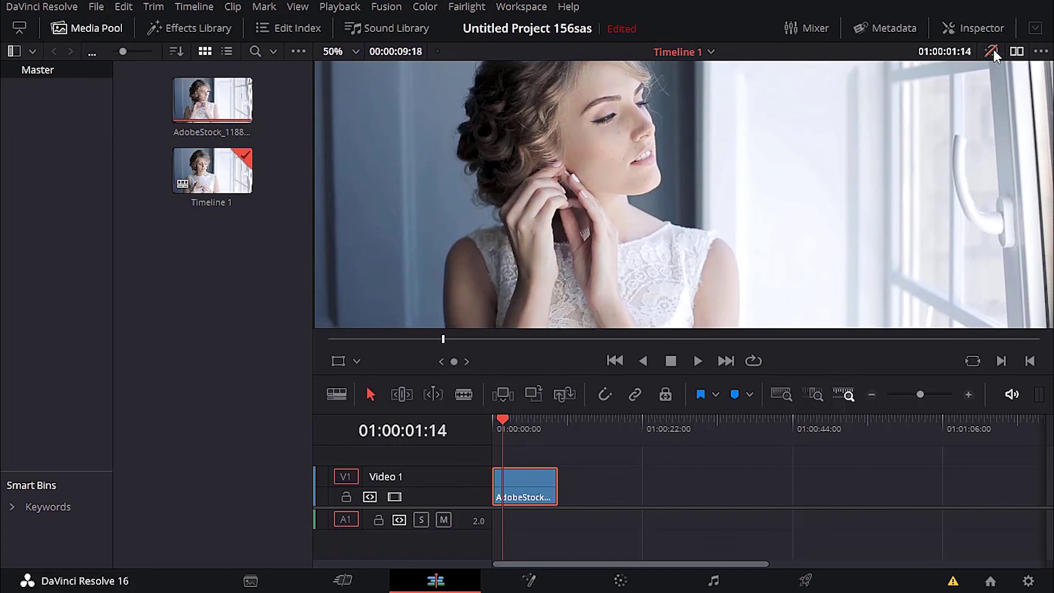
scroll(677, 237, "down", 3)
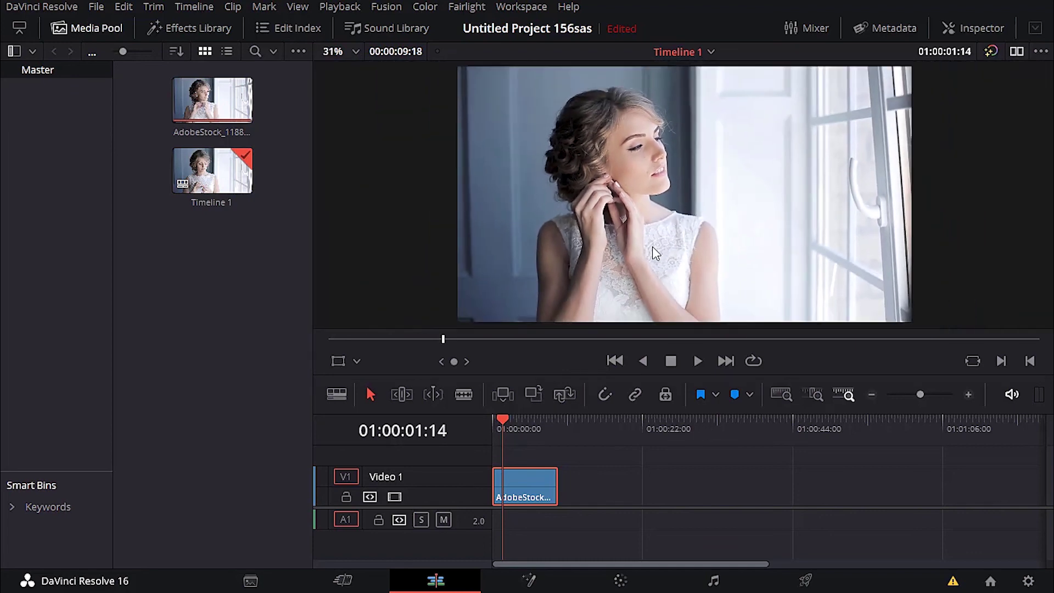